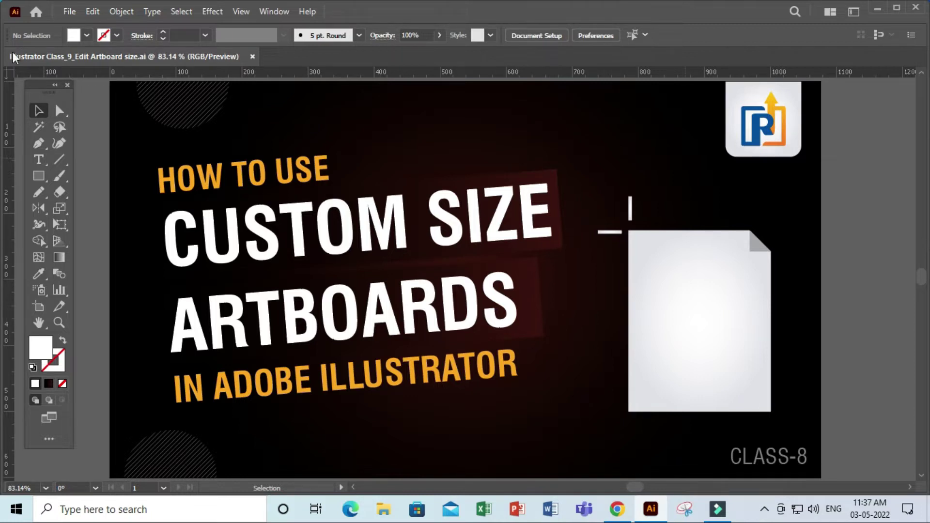
- Create a new document from the Print A4 preset (210 × 297 mm) in millimetres
left_click(71, 9)
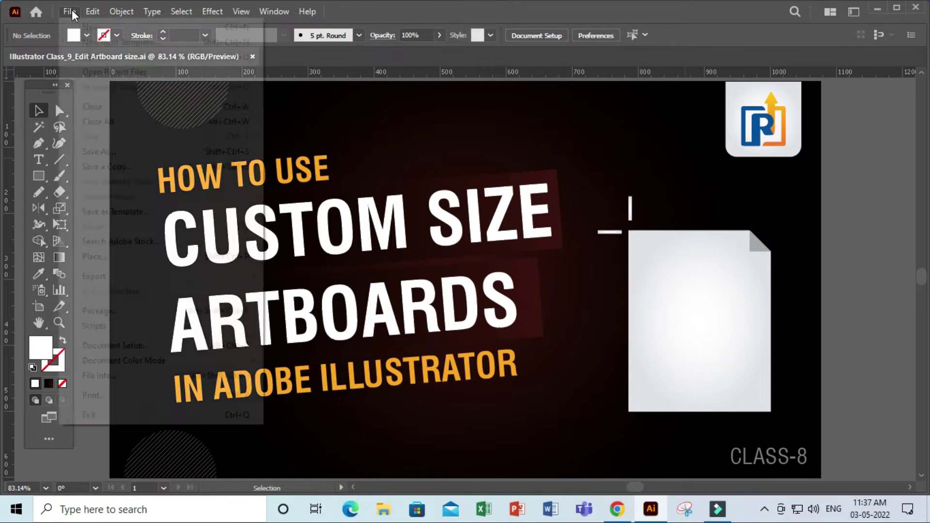
left_click(95, 28)
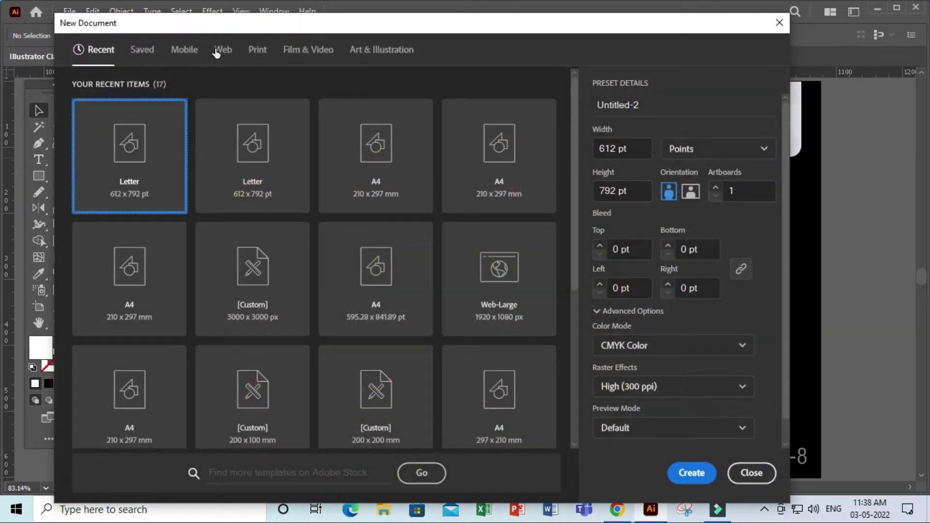
left_click(251, 51)
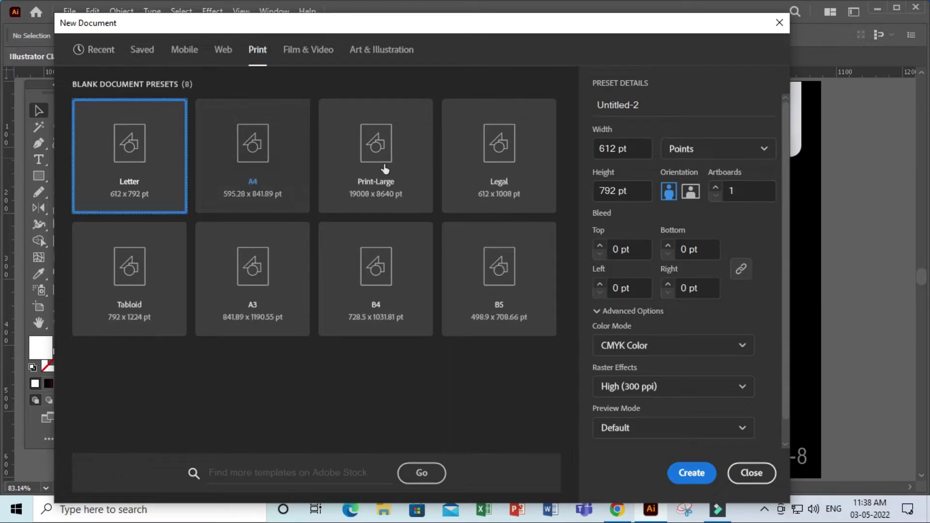
left_click(255, 172)
left_click(696, 149)
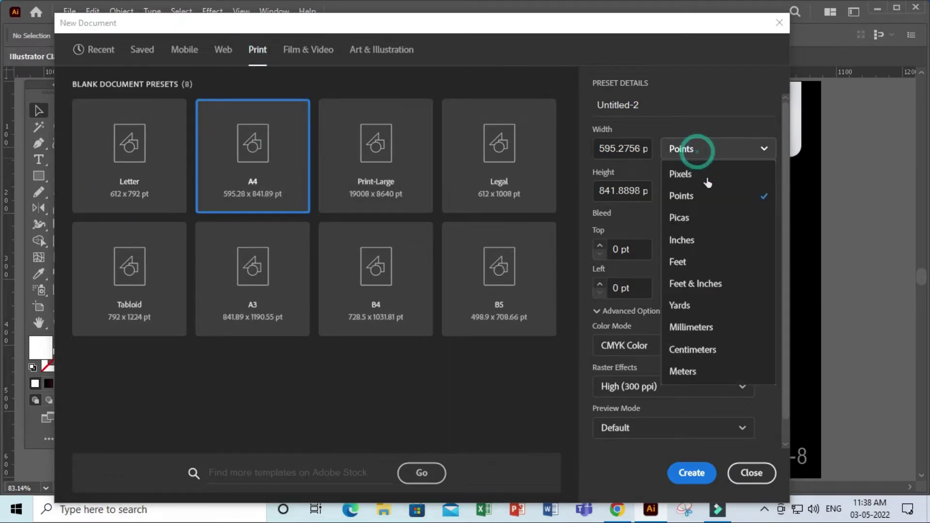
left_click(692, 331)
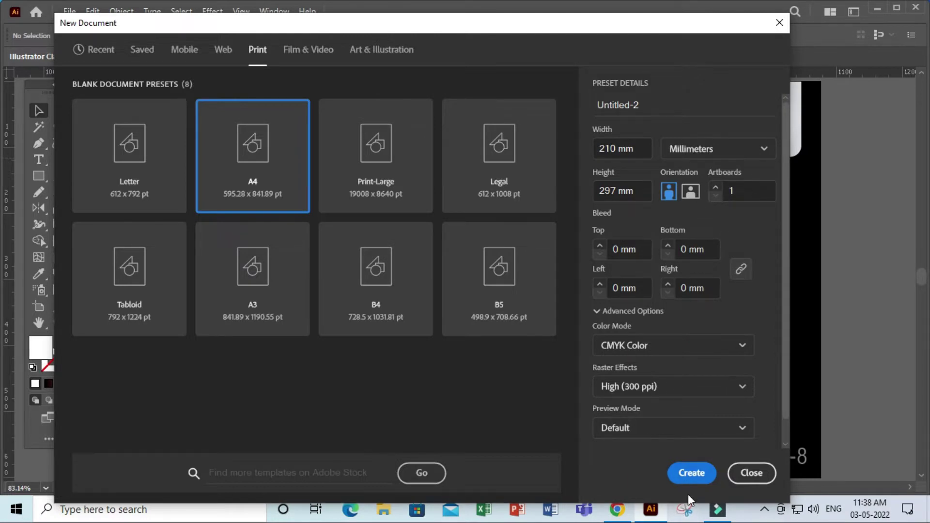
left_click(751, 189)
left_click(694, 474)
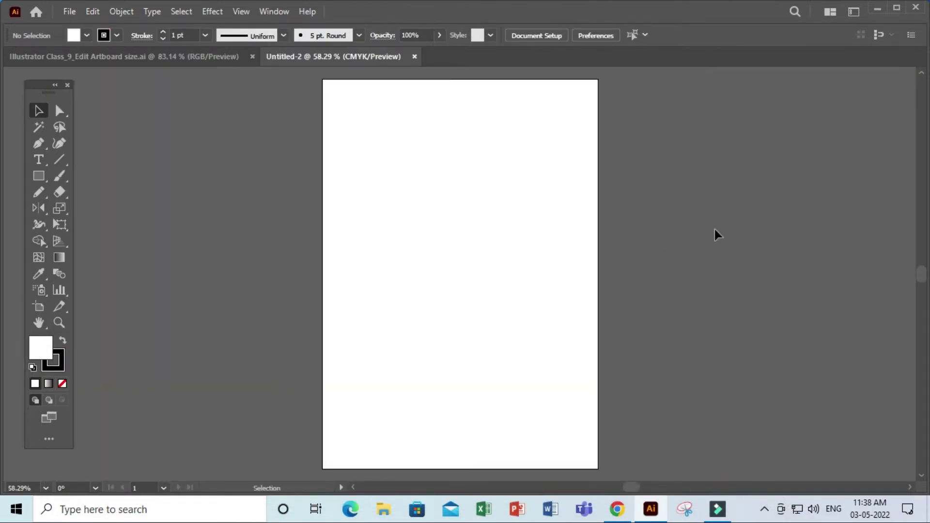
- Open the Artboards panel from the Window menu, place it beside the canvas, and select Artboard 1
left_click_drag(758, 251, 681, 247)
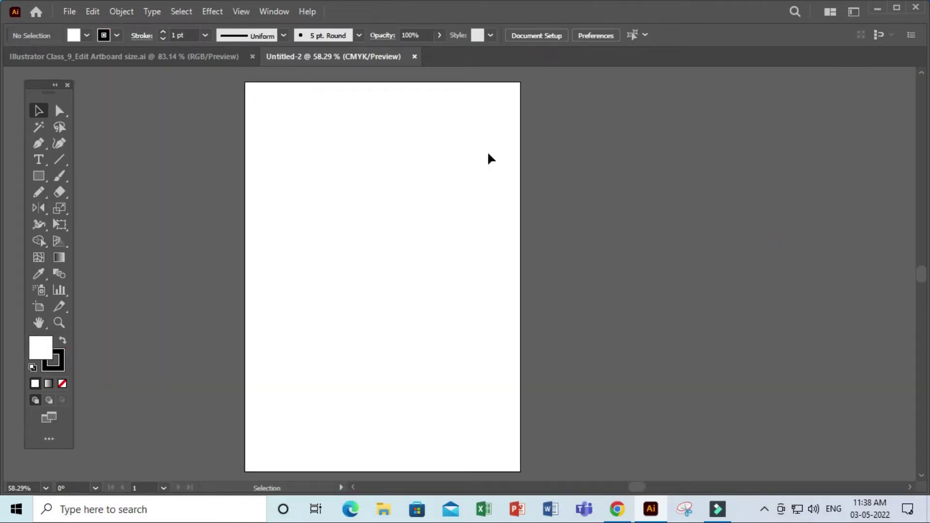
left_click(274, 11)
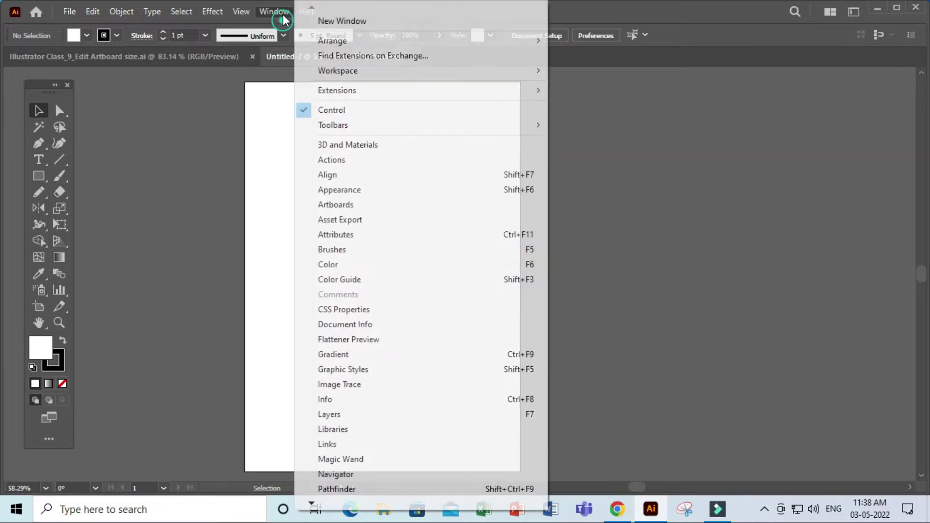
left_click(347, 205)
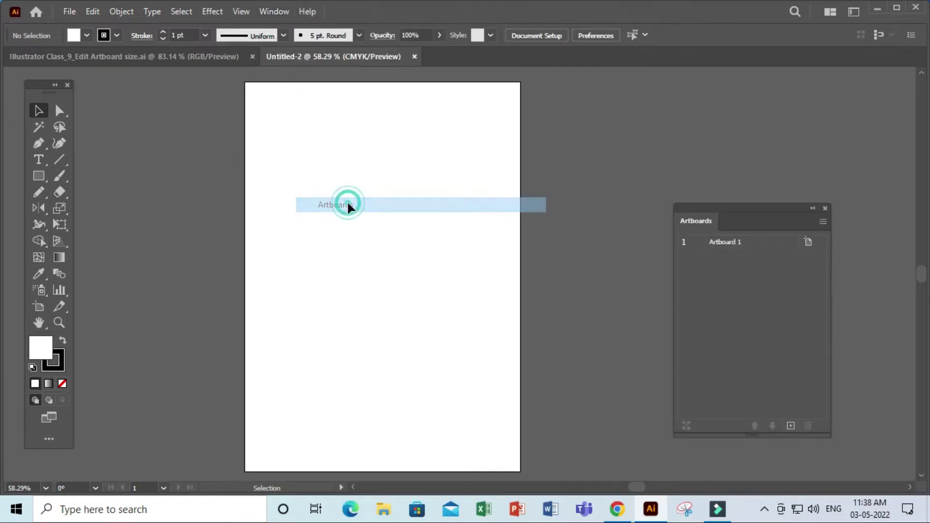
left_click_drag(769, 204, 823, 131)
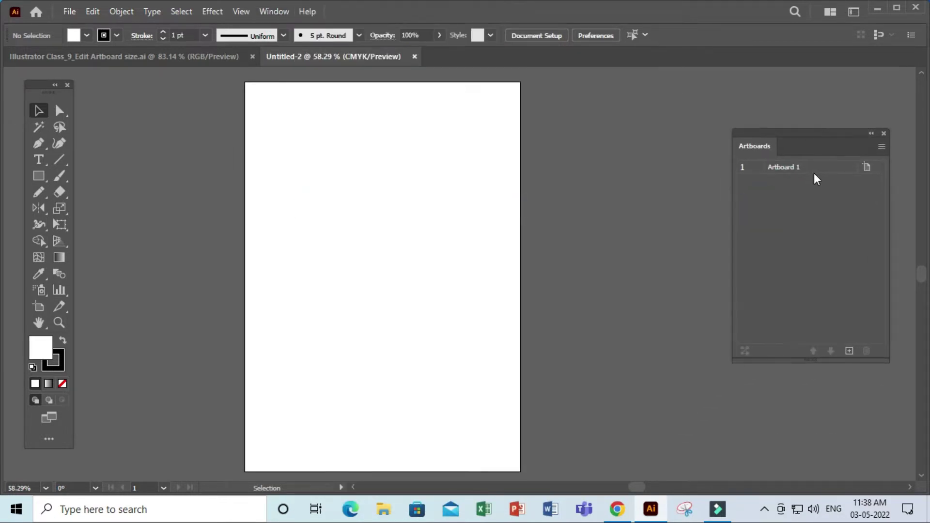
left_click(800, 166)
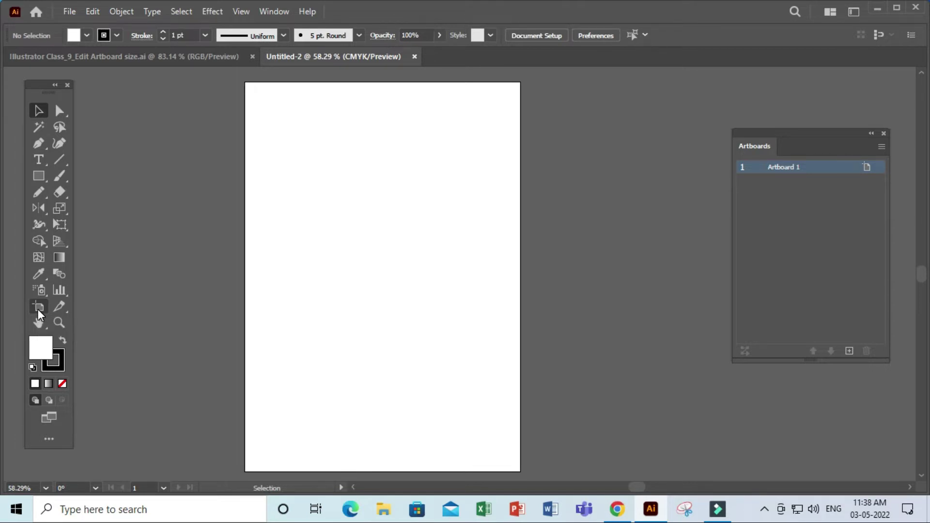
left_click(38, 308)
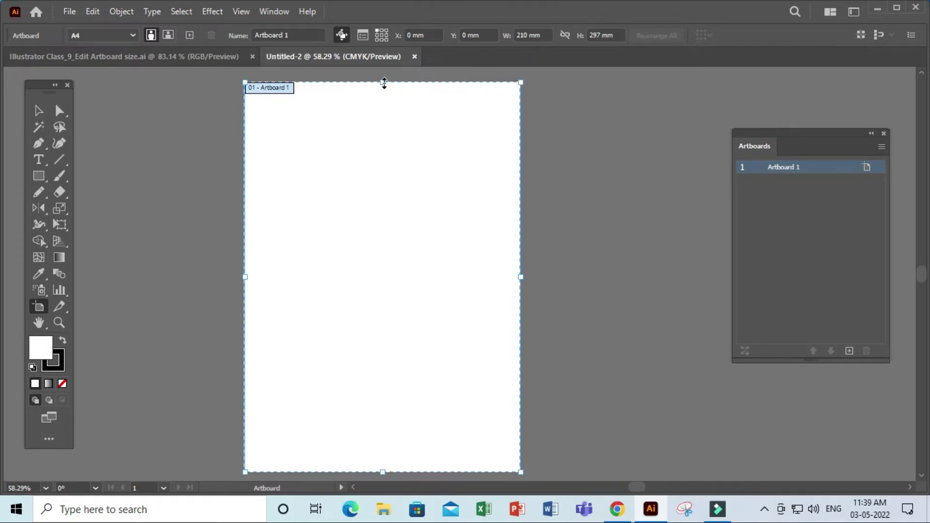
left_click_drag(384, 83, 384, 195)
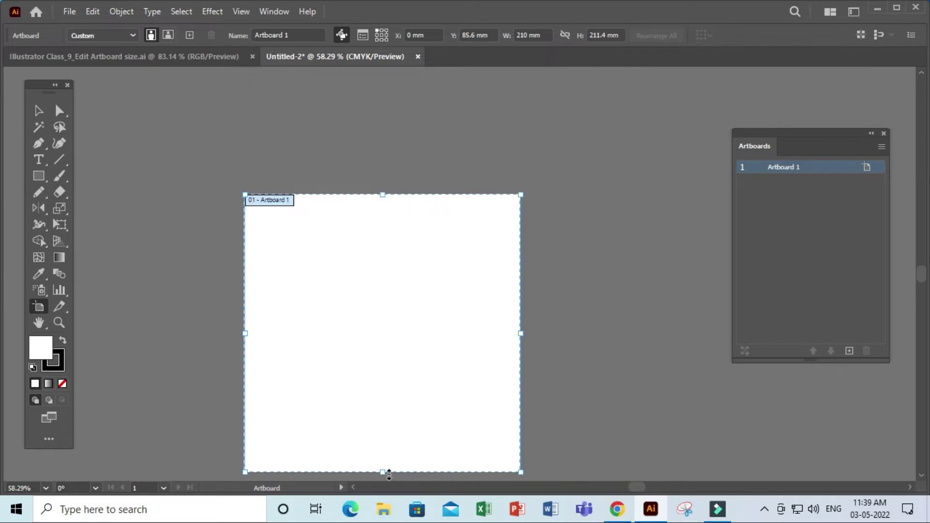
left_click_drag(387, 473, 387, 354)
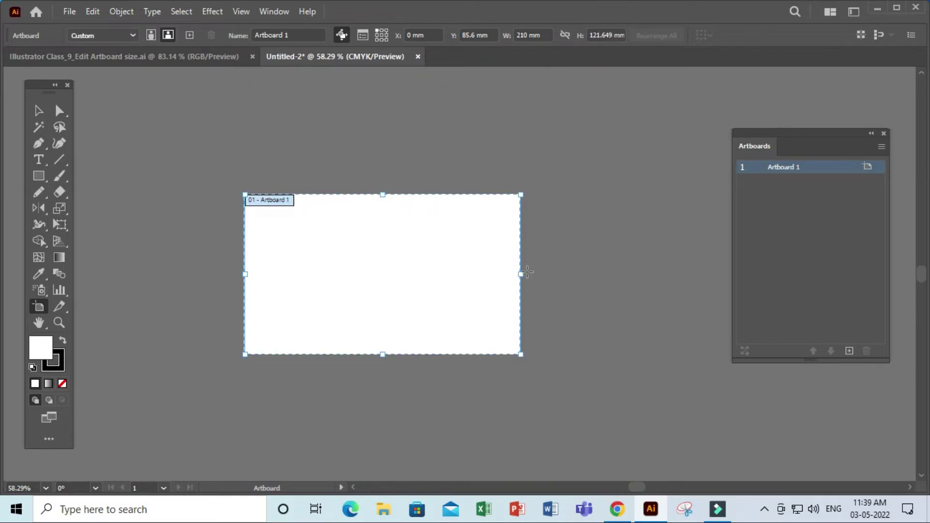
left_click_drag(521, 274, 465, 274)
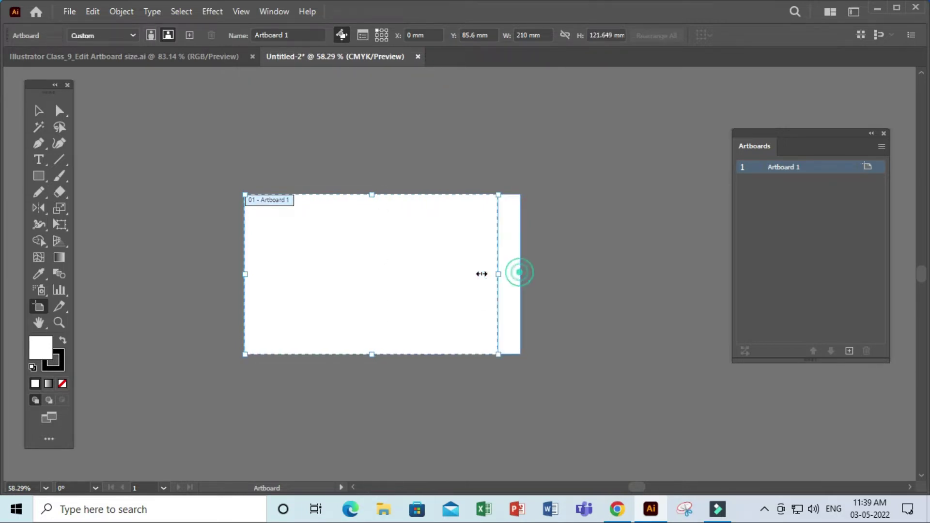
left_click_drag(245, 276, 301, 276)
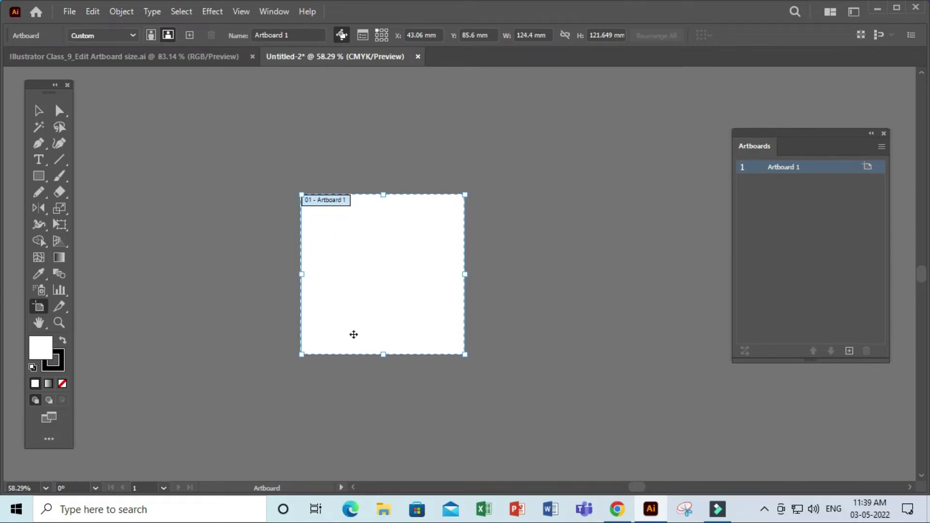
left_click_drag(383, 354, 383, 264)
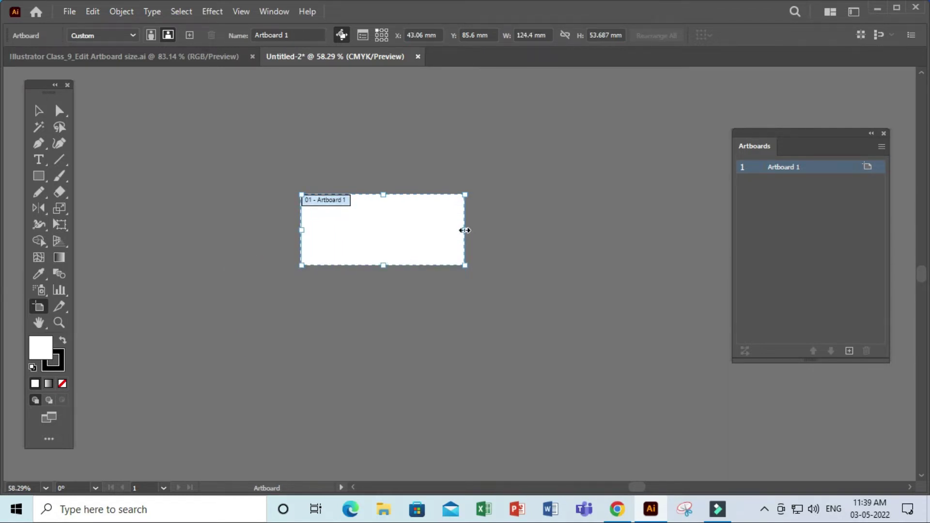
left_click_drag(464, 230, 594, 236)
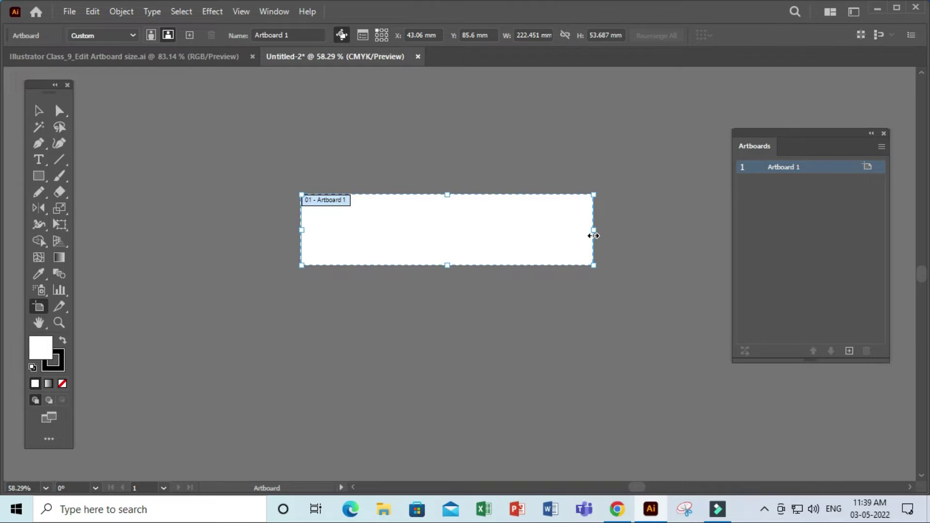
key("ctrl+z")
key("ctrl+z")
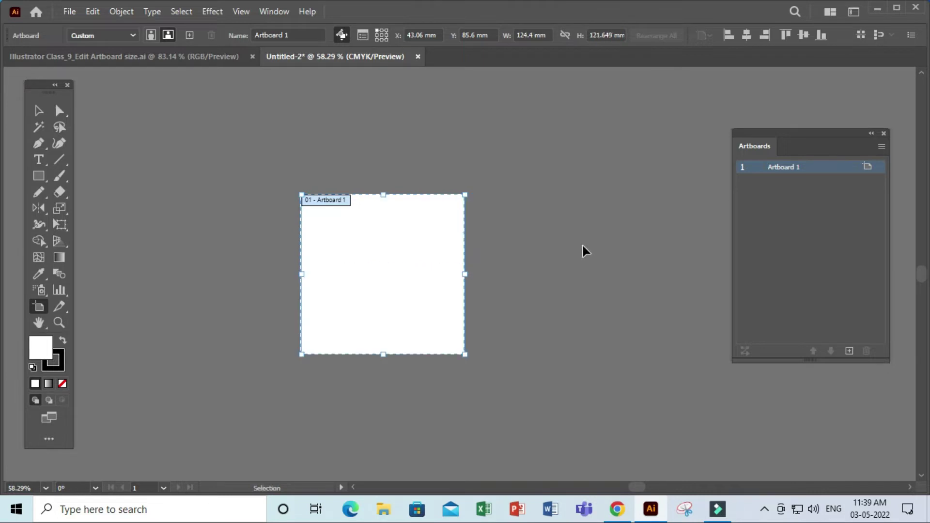
key("ctrl+z")
key("ctrl+z")
key("ctrl+z")
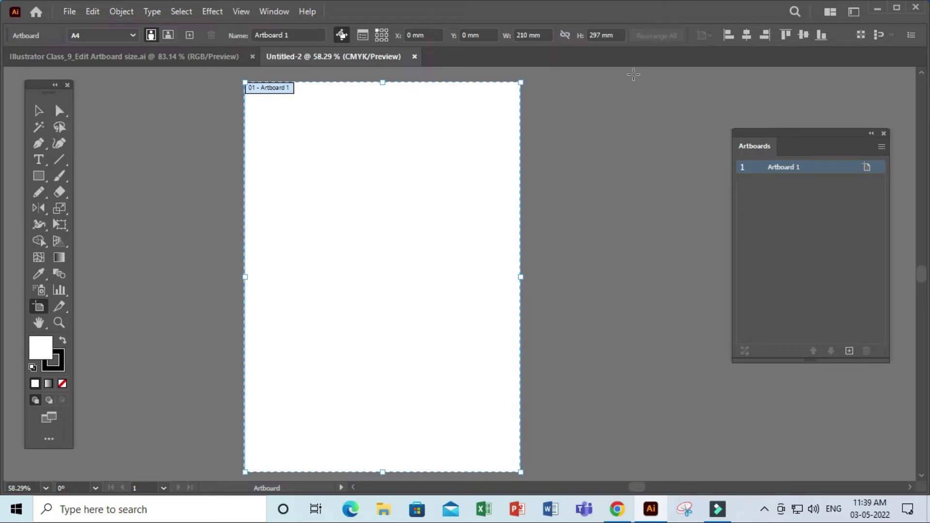
- Show the rulers with Ctrl+R and switch the ruler units to Centimeters
left_click(39, 110)
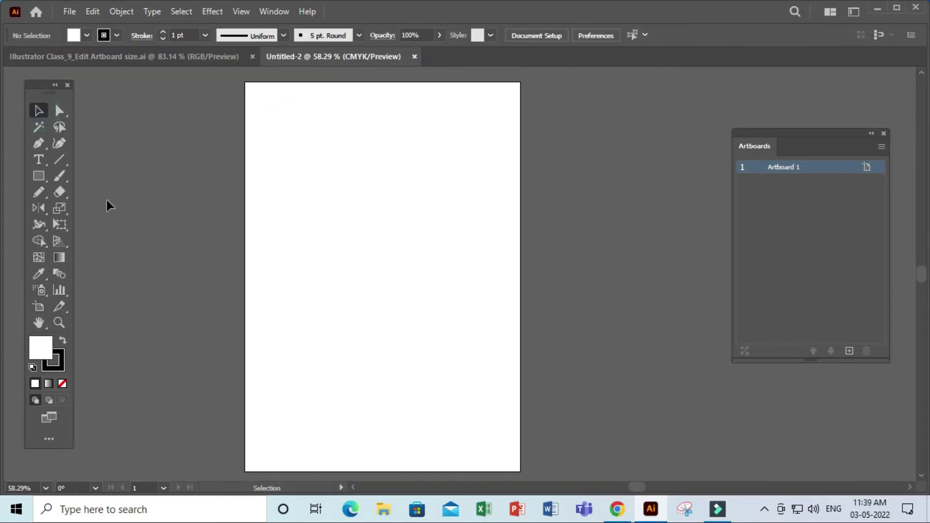
left_click(39, 307)
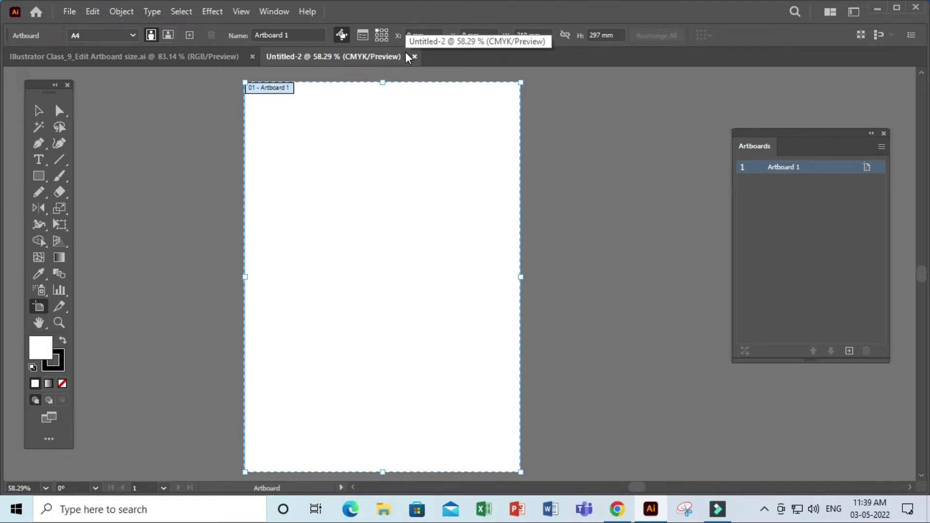
key("ctrl+r")
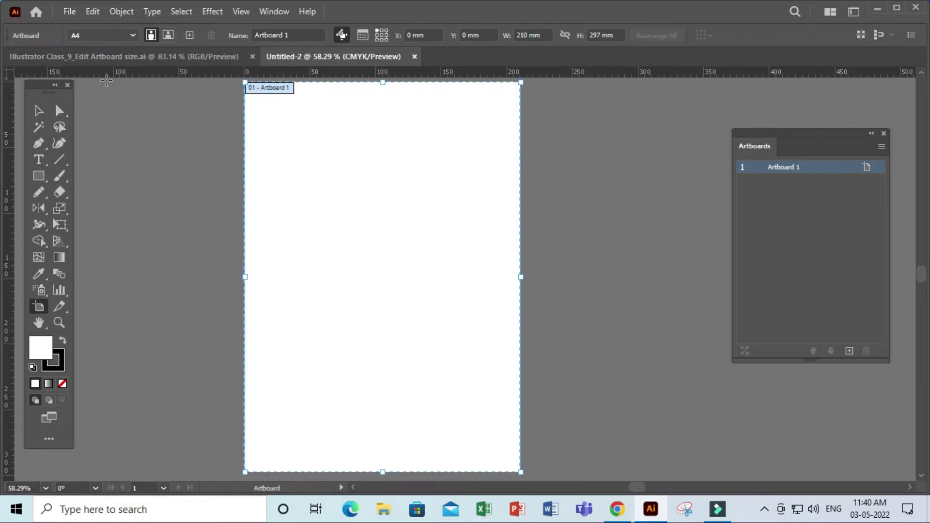
right_click(539, 75)
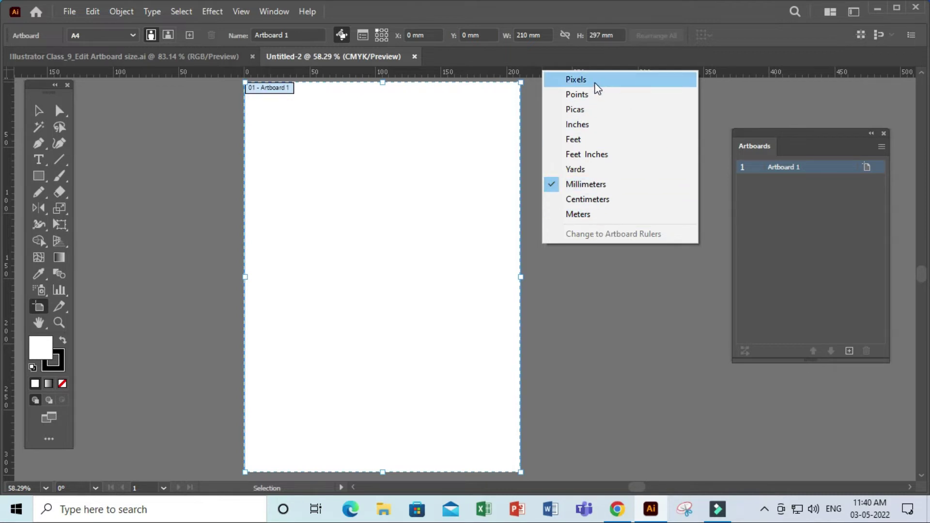
left_click(596, 199)
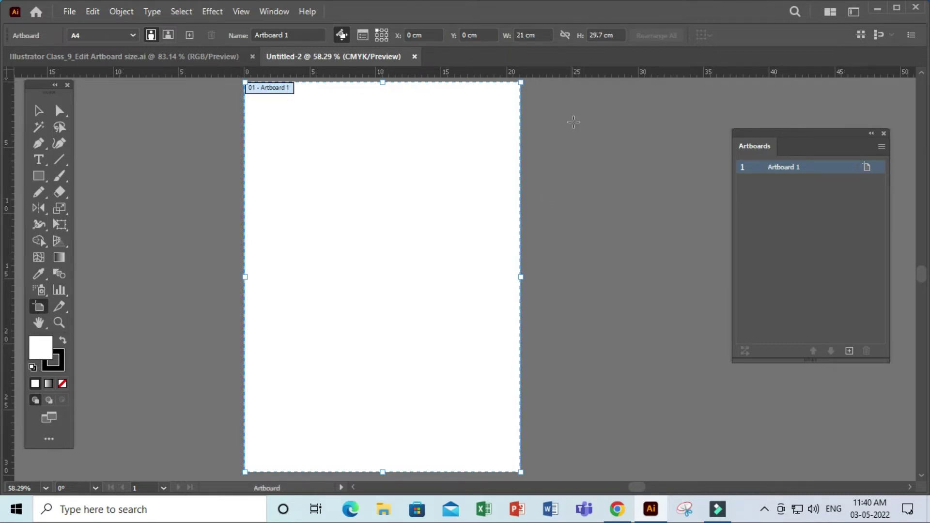
- Switch the ruler units back to Millimeters so Artboard 1 reads 210 × 297 mm
left_click(533, 35)
left_click(541, 34)
right_click(597, 73)
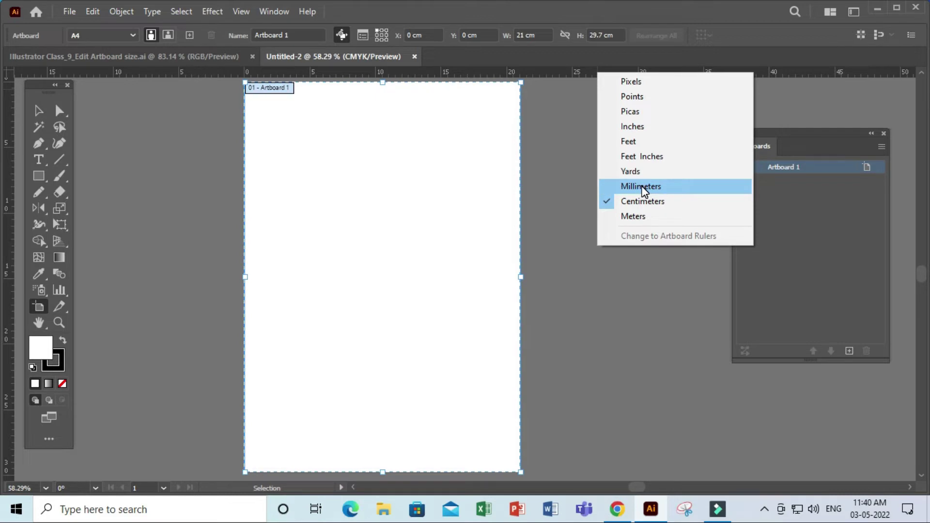
left_click(643, 187)
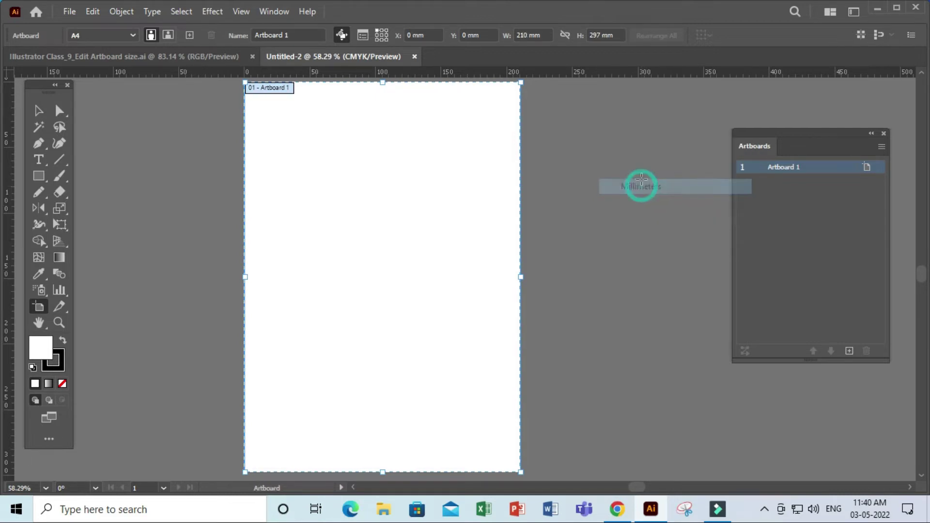
- Resize Artboard 1 to 100 mm wide by 50 mm high, then fit it in the window
left_click(549, 35)
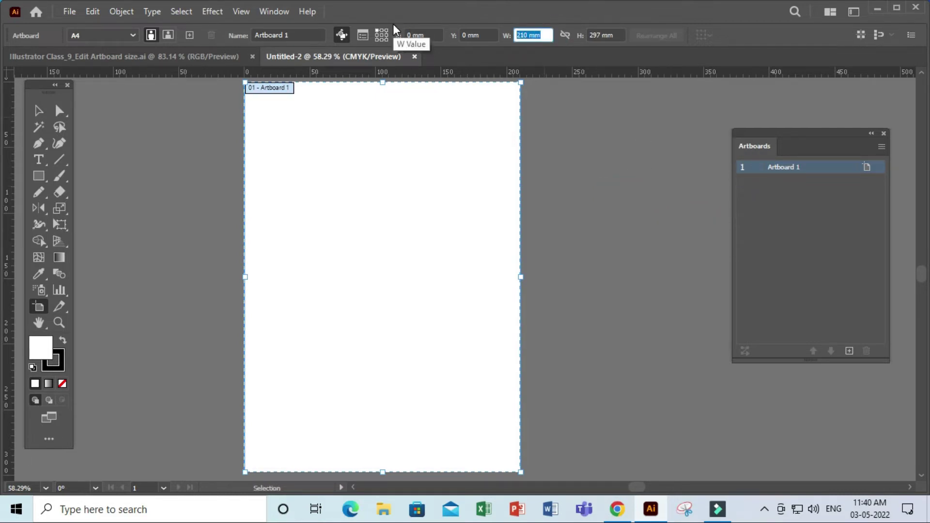
type("100")
key("Tab")
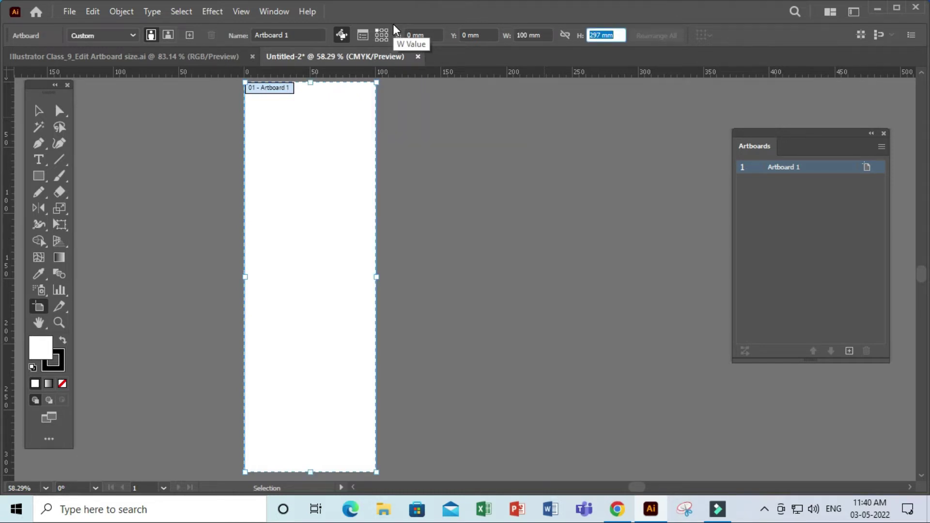
type("50")
key("Return")
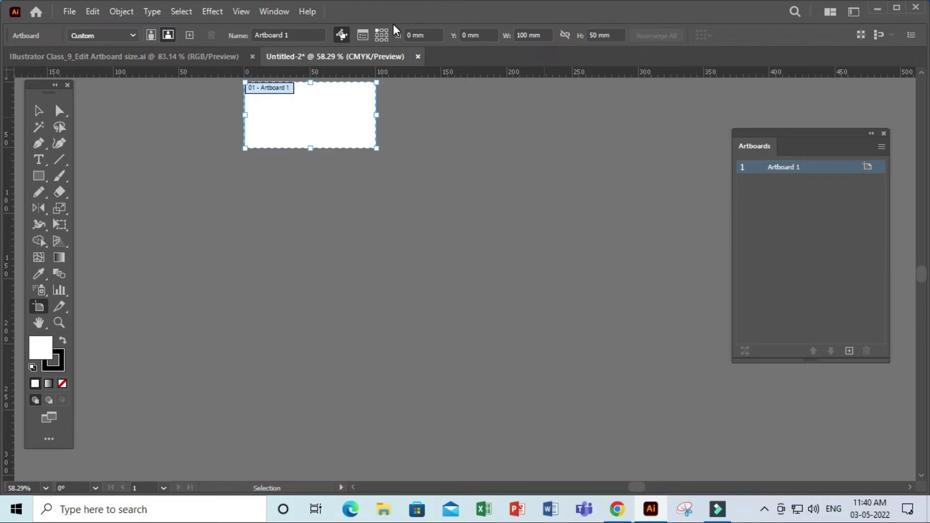
left_click(38, 107)
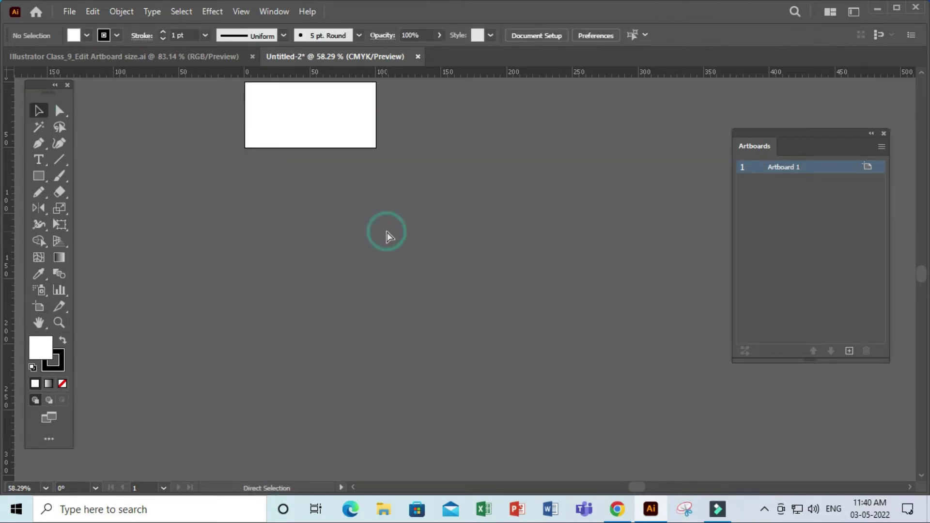
key("ctrl+0")
key("ctrl+minus")
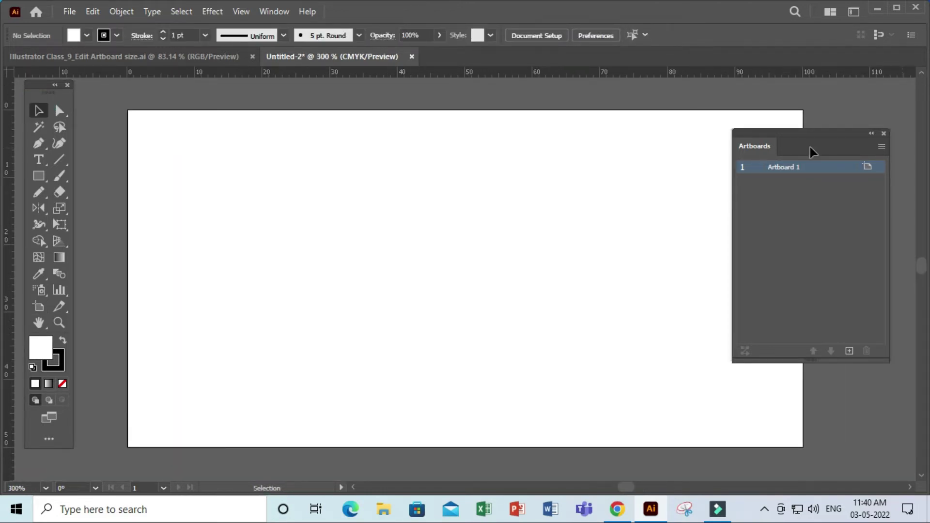
left_click(39, 306)
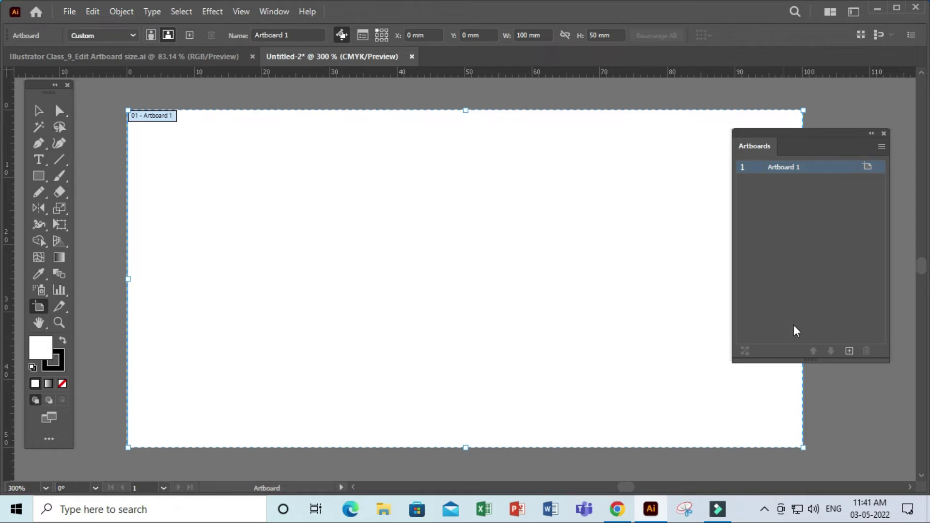
- Collapse the Artboards panel and drag Artboard 1's handles to about 74.2 × 35.1 mm
left_click(872, 134)
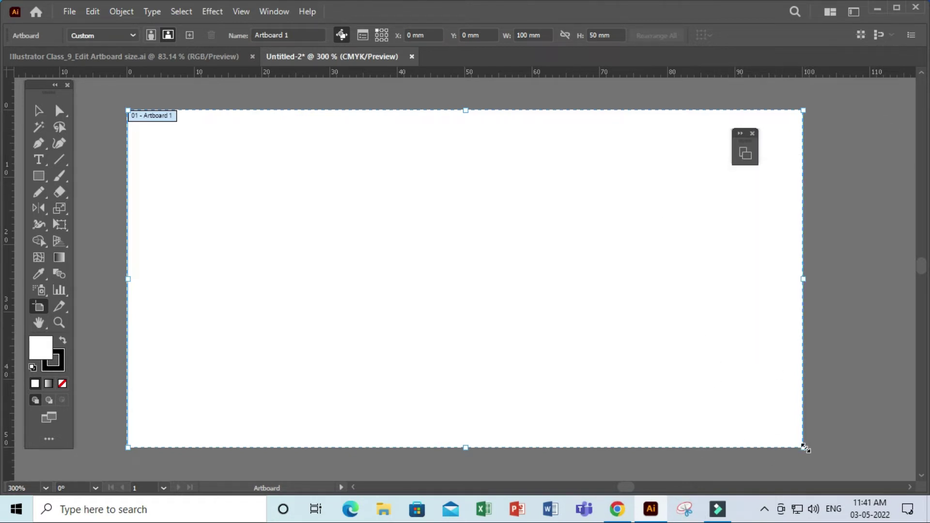
mouse_move(804, 448)
left_mouse_down()
mouse_move(509, 281)
mouse_move(768, 407)
left_mouse_up()
mouse_move(446, 407)
left_mouse_down()
mouse_move(468, 262)
mouse_move(468, 347)
left_mouse_up()
left_click_drag(129, 228, 266, 225)
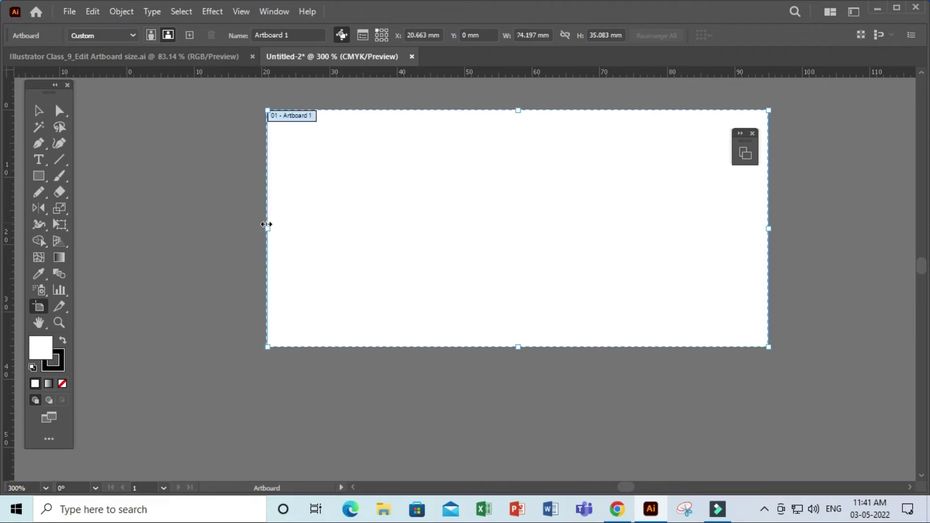
left_click(39, 110)
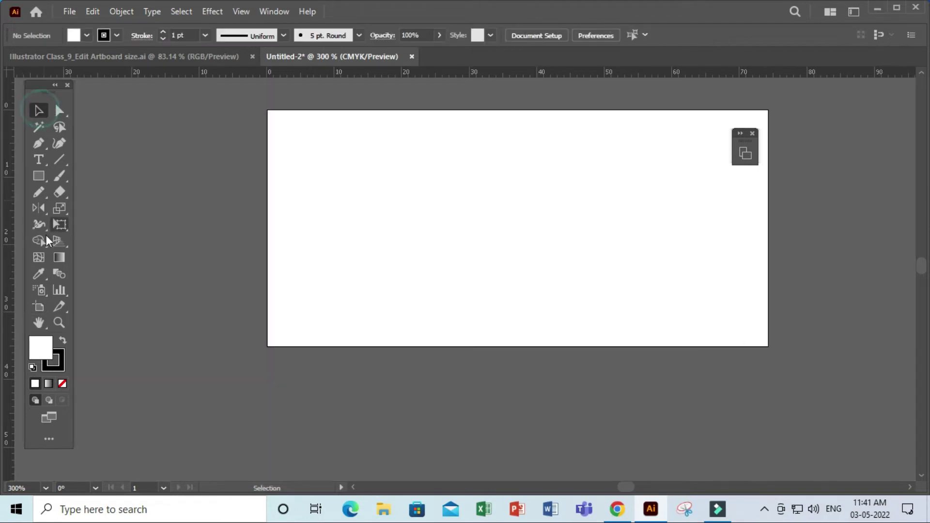
left_click(39, 307)
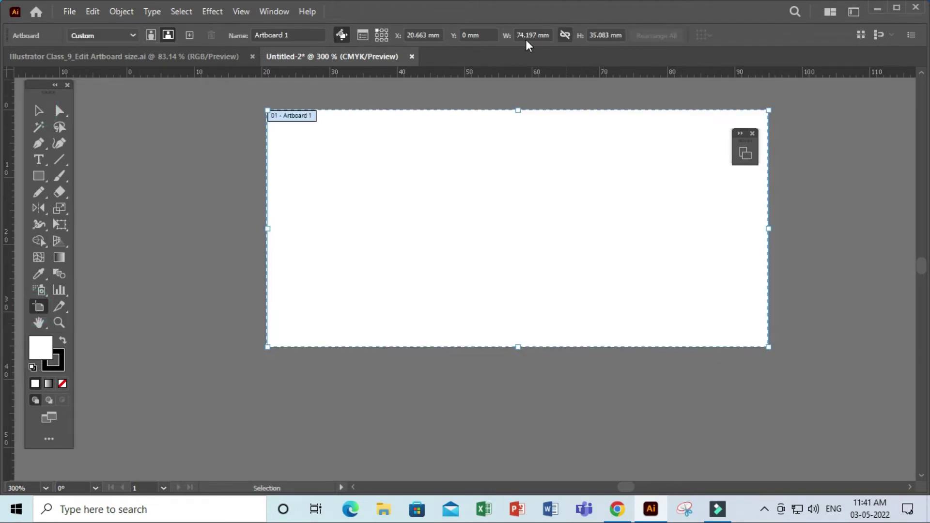
left_click(39, 110)
left_click(222, 162)
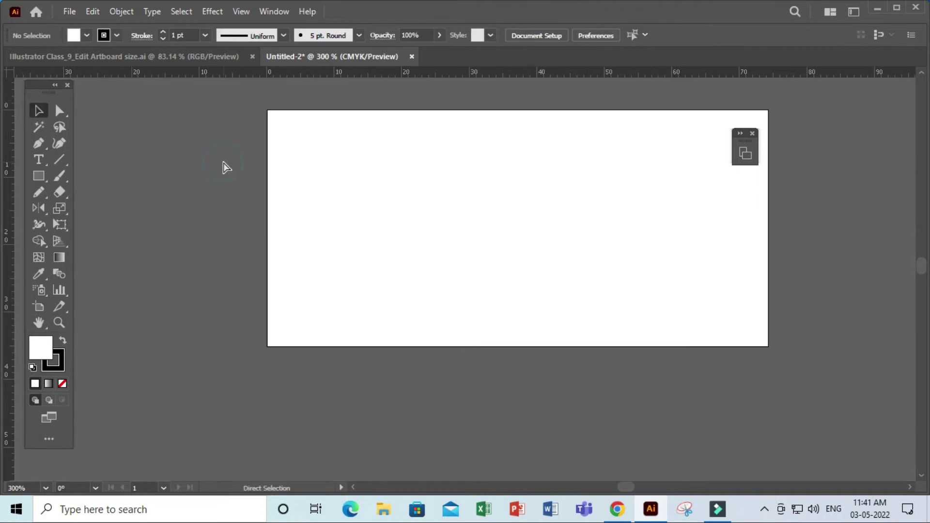
key("ctrl+0")
key("ctrl+minus")
key("ctrl+minus")
key("ctrl+minus")
key("ctrl+minus")
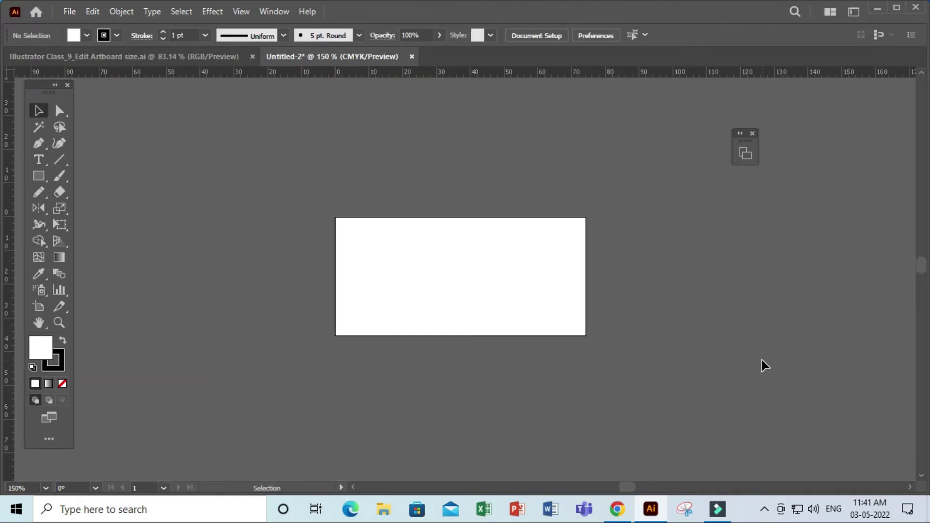
left_click_drag(740, 350, 560, 279)
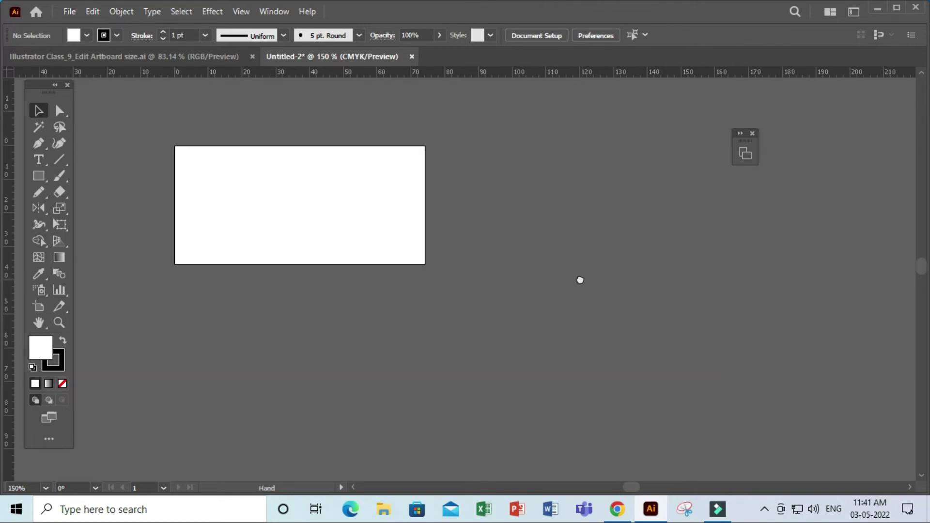
- Reopen the Artboards panel, move it right, and add a second artboard
left_click(752, 134)
left_click(274, 11)
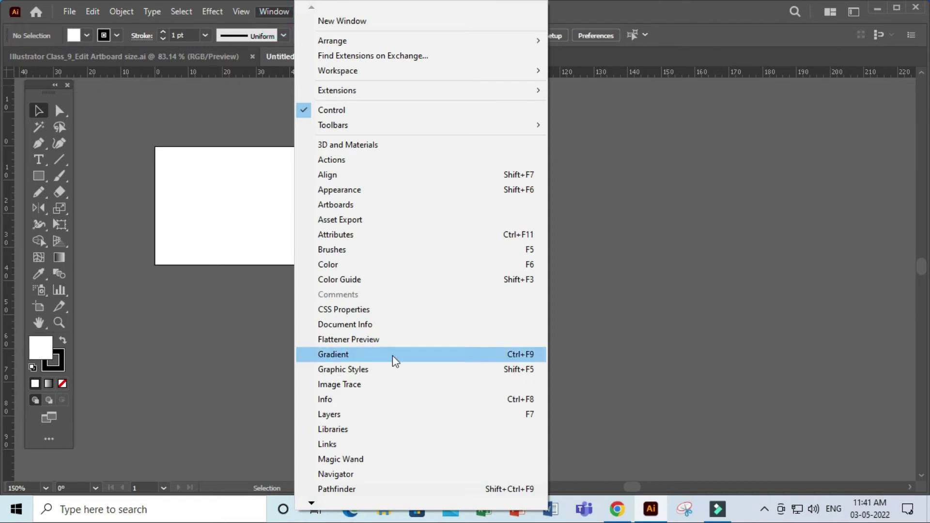
left_click(358, 205)
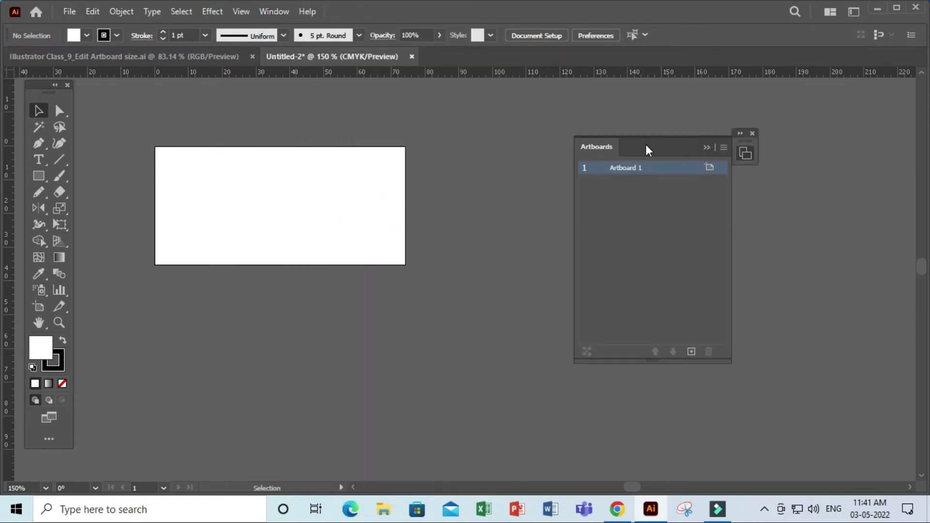
left_click_drag(646, 144, 789, 118)
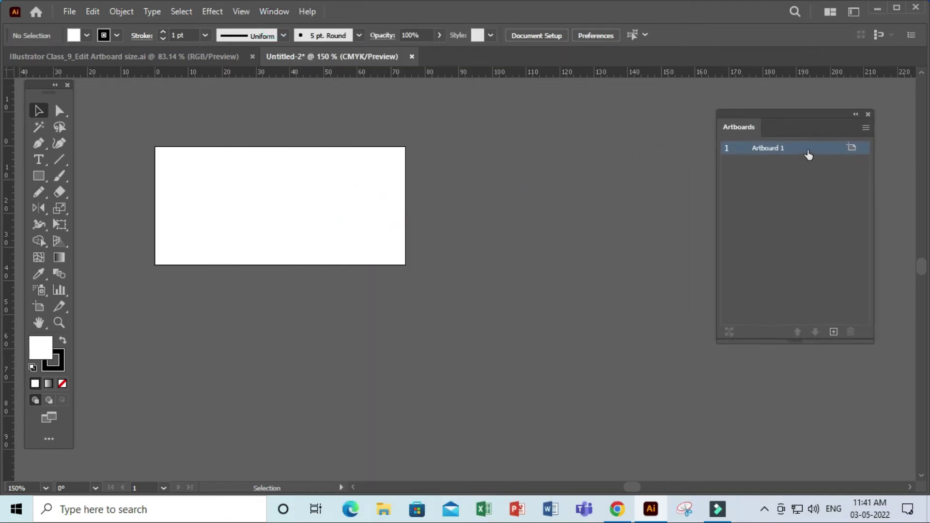
left_click(828, 332)
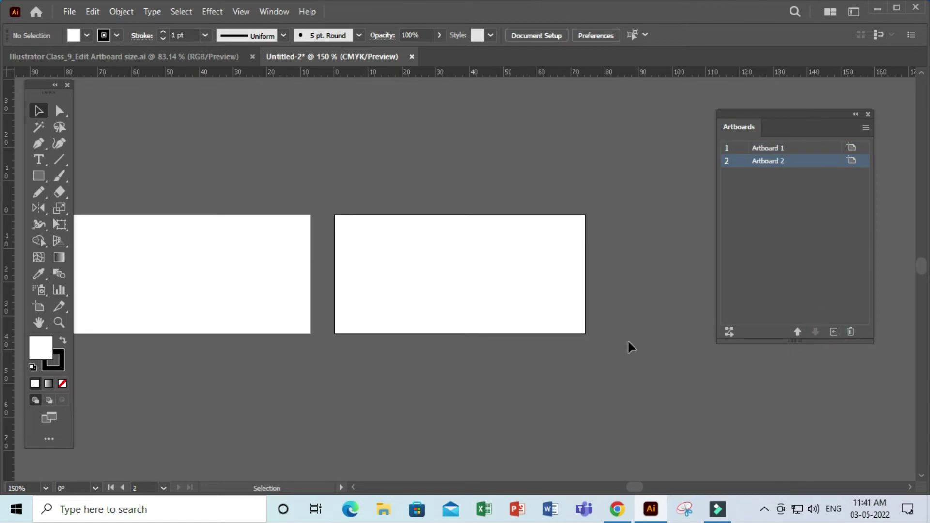
- Drag Artboard 2 taller and wider to 78.833 × 68.546 mm
left_click_drag(557, 327, 591, 272)
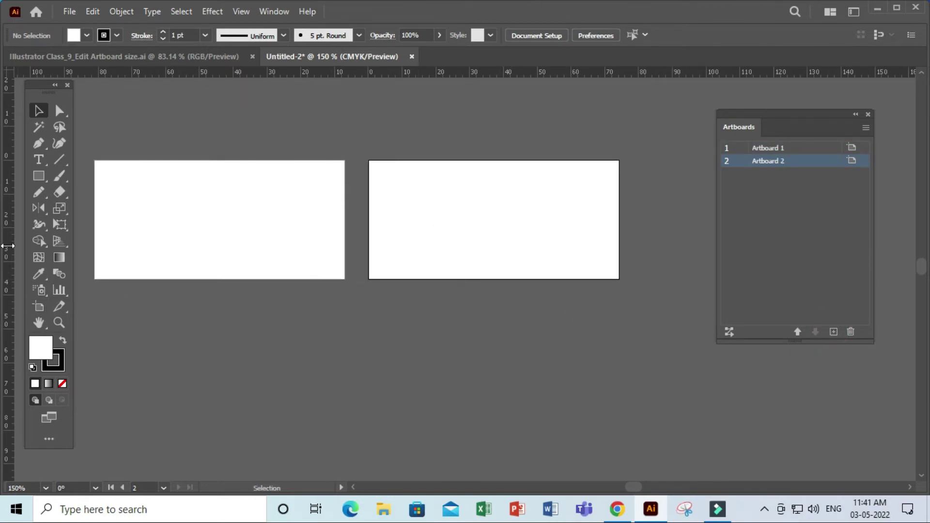
left_click(38, 306)
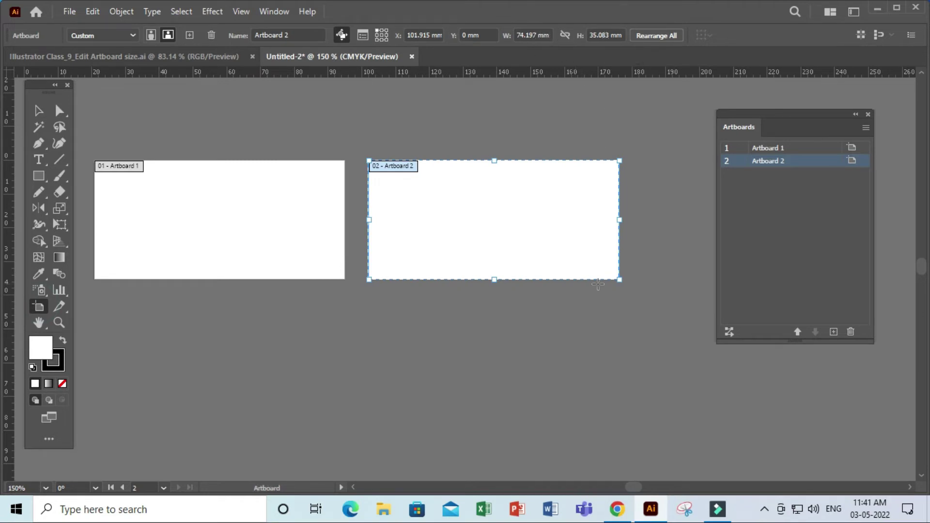
left_click_drag(492, 279, 485, 392)
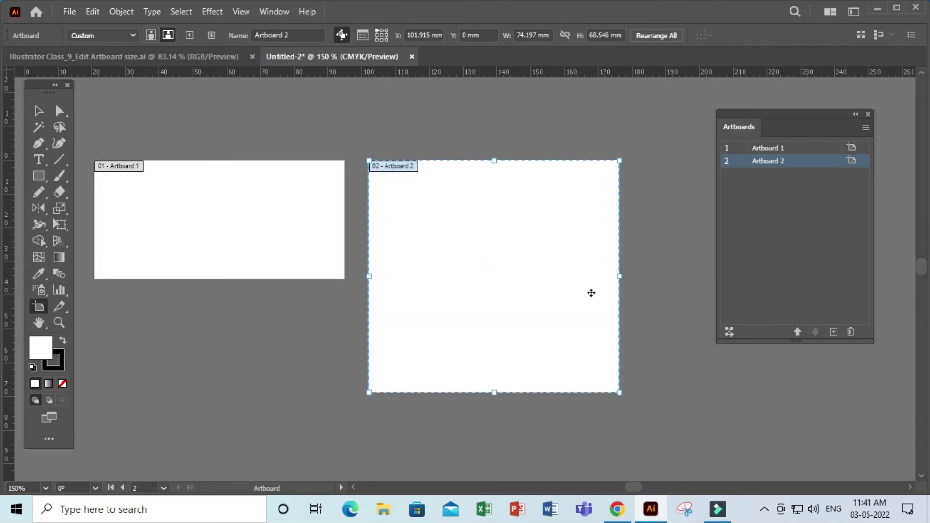
left_click_drag(621, 276, 638, 276)
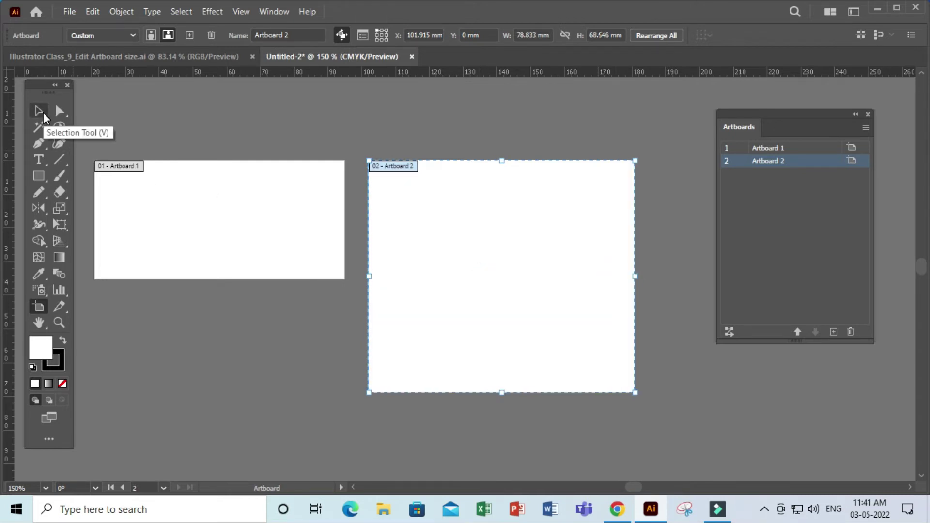
left_click(39, 111)
left_click_drag(561, 203, 435, 191)
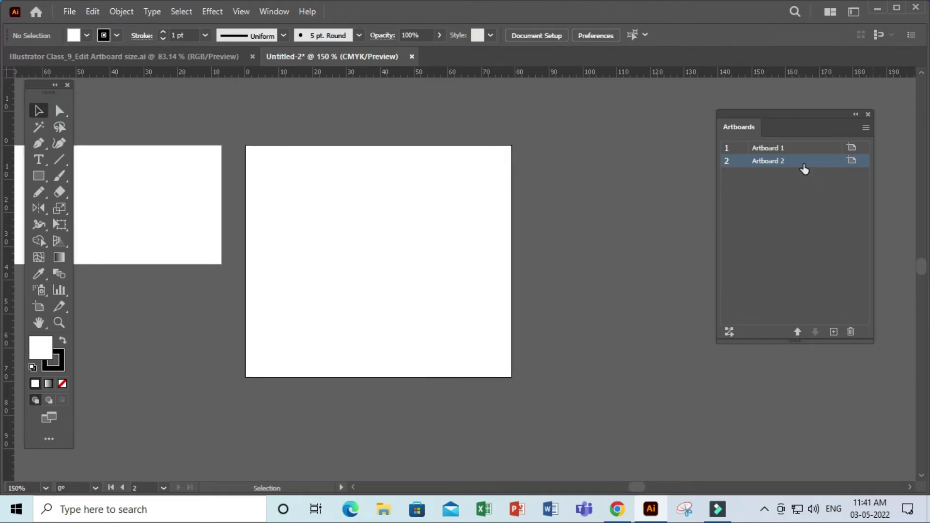
- Add Artboard 3 and narrow it to 35.694 × 68.546 mm
left_click(836, 332)
left_click_drag(457, 305, 504, 280)
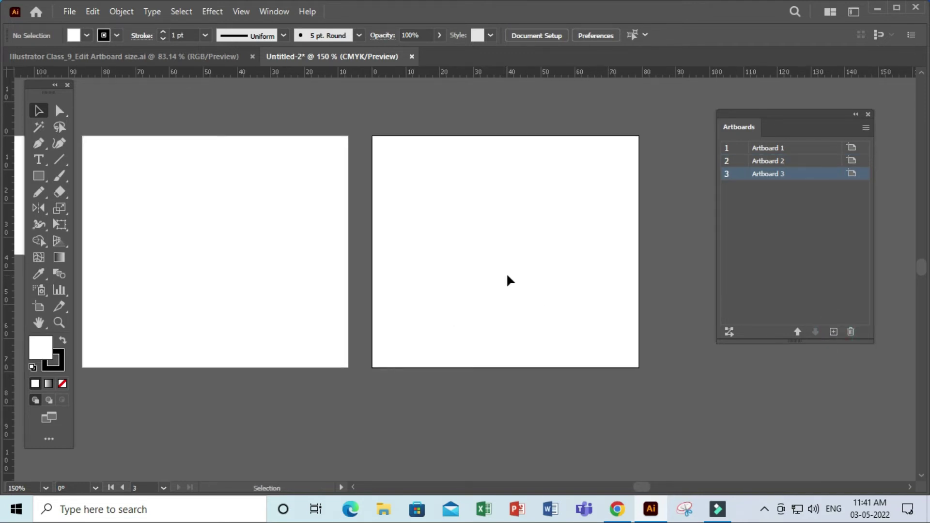
left_click(39, 306)
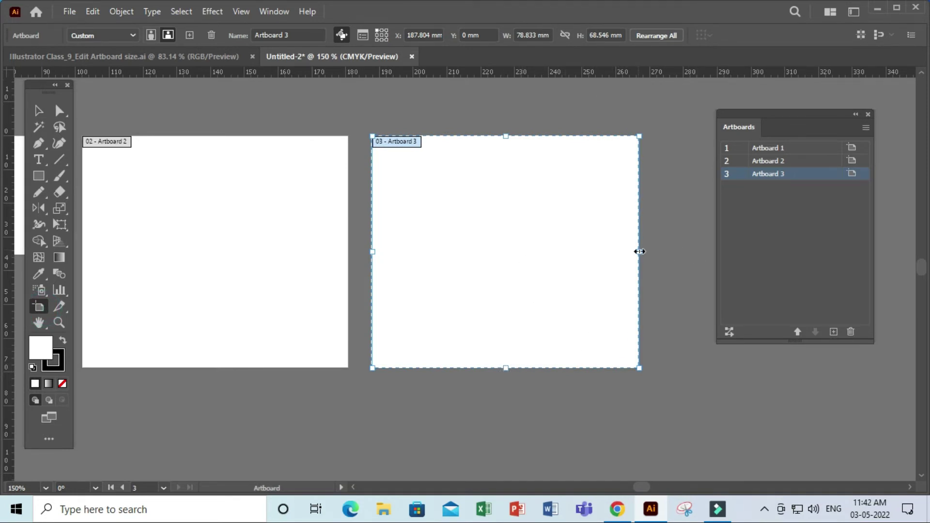
left_click_drag(639, 252, 493, 251)
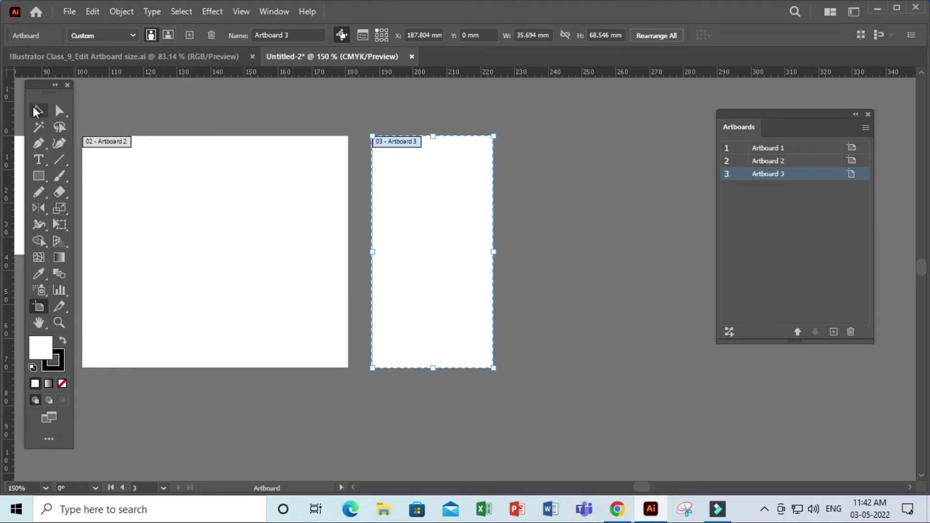
left_click(39, 110)
- Reposition the Artboards panel and bring the empty space right of Artboard 3 into view
mouse_move(220, 180)
left_mouse_down()
mouse_move(504, 193)
mouse_move(532, 179)
mouse_move(486, 147)
left_mouse_up()
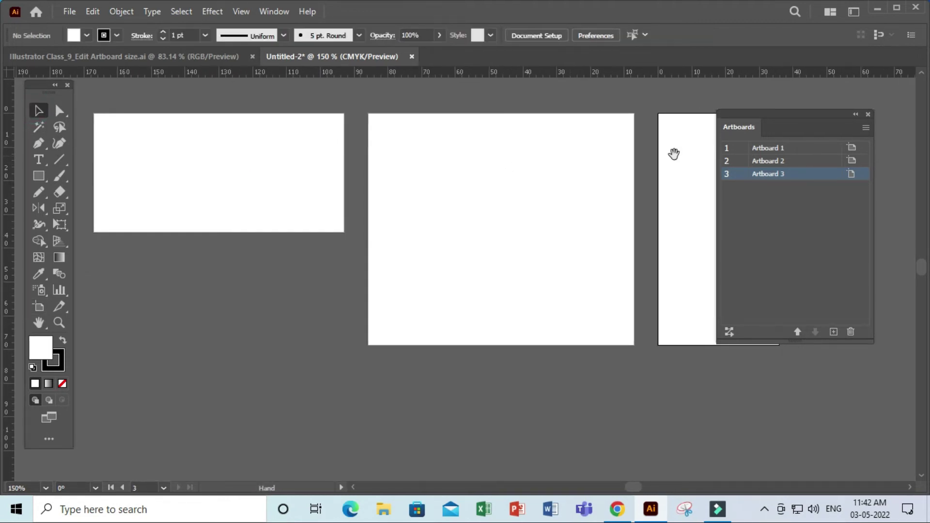
left_click_drag(758, 116, 784, 371)
left_click_drag(786, 335, 785, 311)
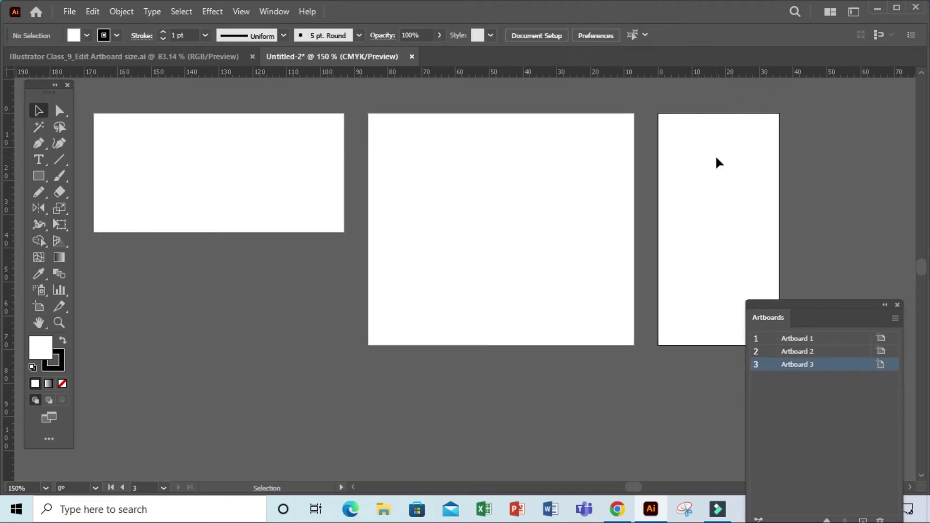
left_click_drag(716, 159, 479, 160)
left_click_drag(809, 308, 770, 149)
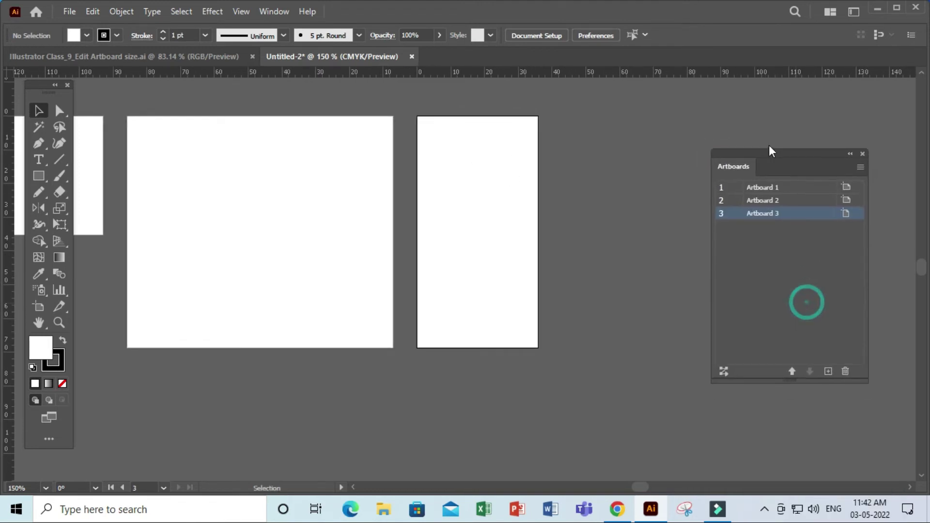
- Add Artboard 4 and shorten it to 35.694 × 40.727 mm
left_click(825, 363)
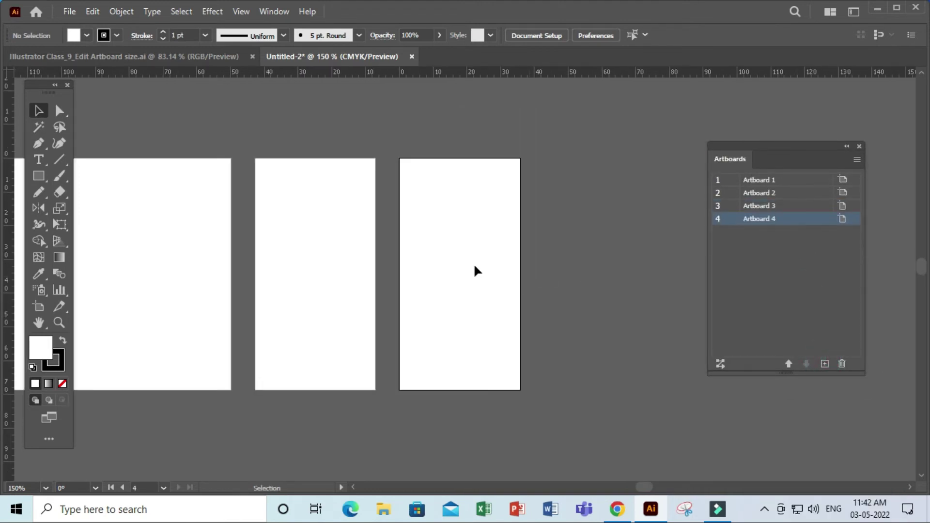
left_click(39, 307)
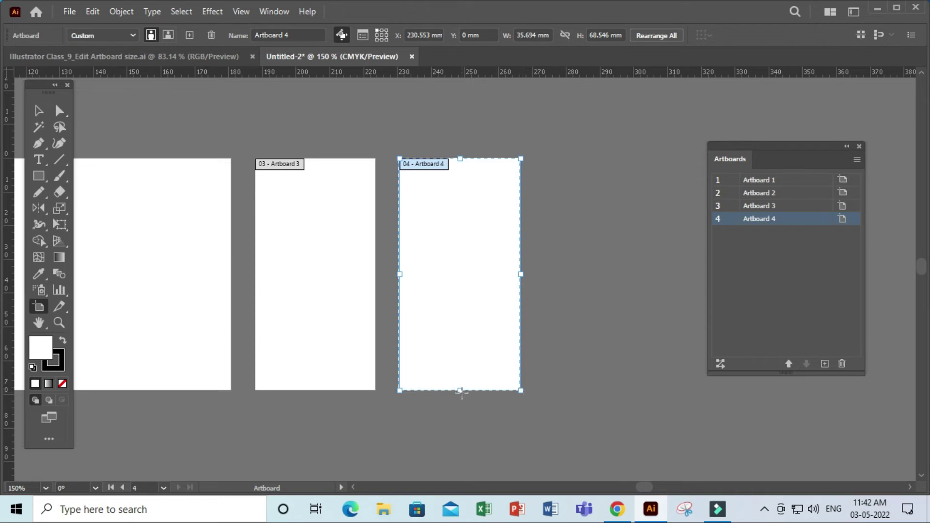
left_click_drag(468, 393, 467, 297)
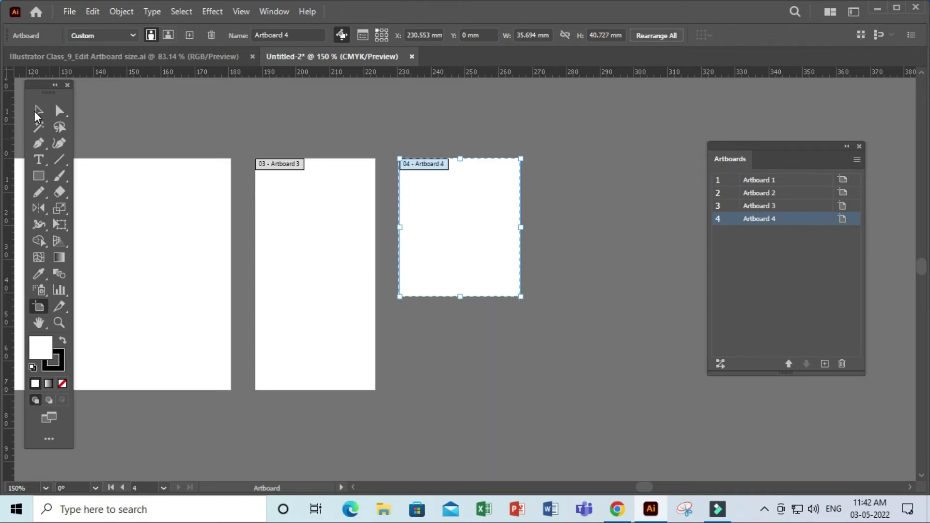
left_click(38, 110)
left_click(445, 140)
left_click_drag(555, 168, 506, 183)
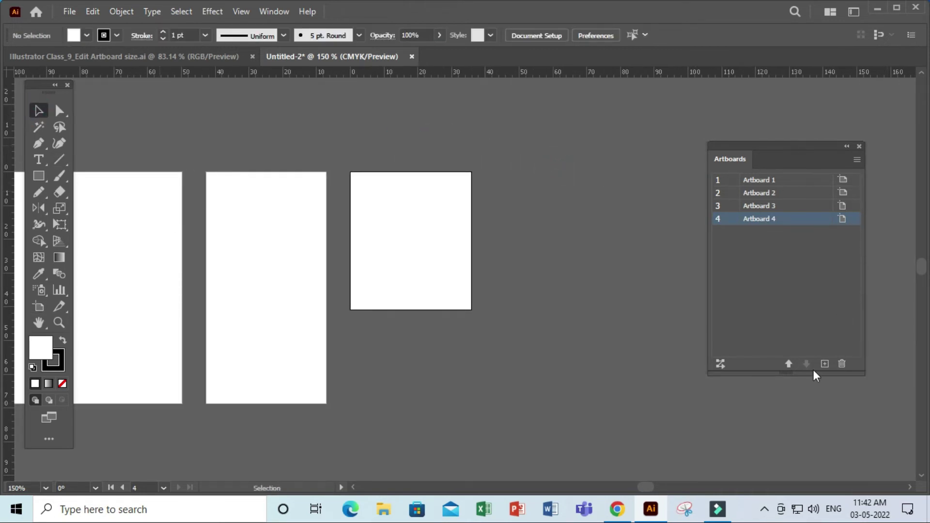
- Add Artboard 5 and reshape it to a tall, thin 24.405 × 73.183 mm
left_click(824, 363)
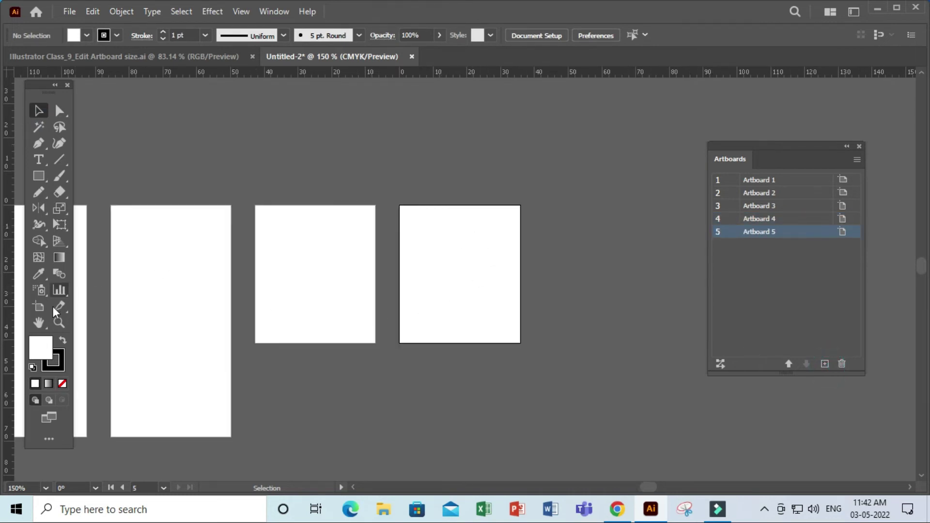
left_click(39, 302)
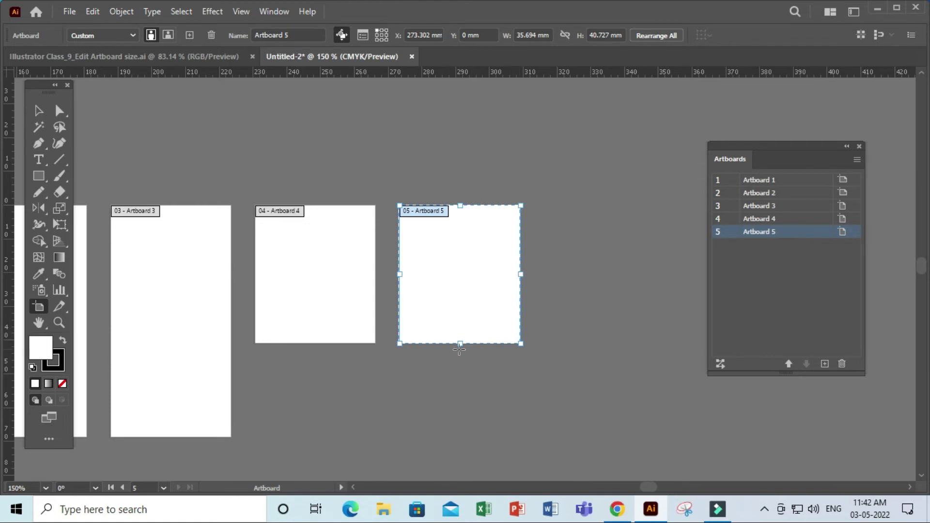
left_click_drag(455, 343, 443, 453)
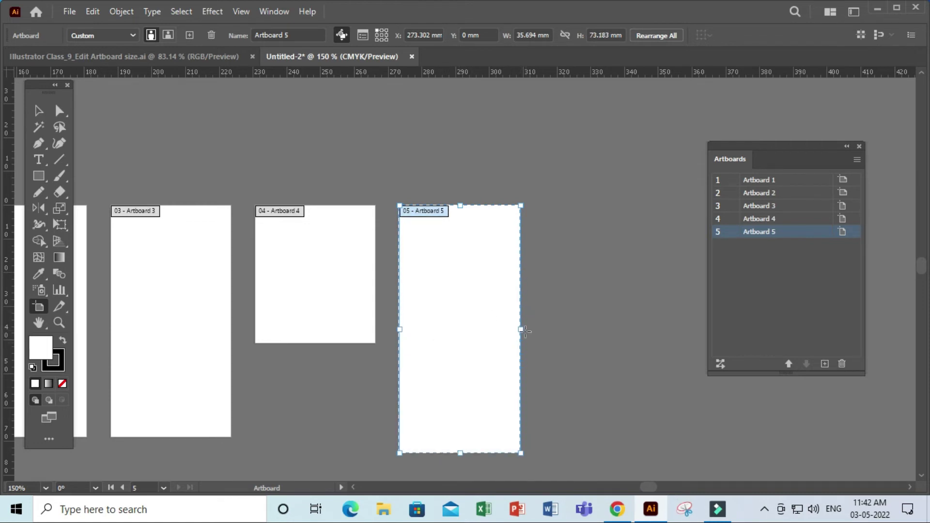
left_click_drag(521, 329, 482, 329)
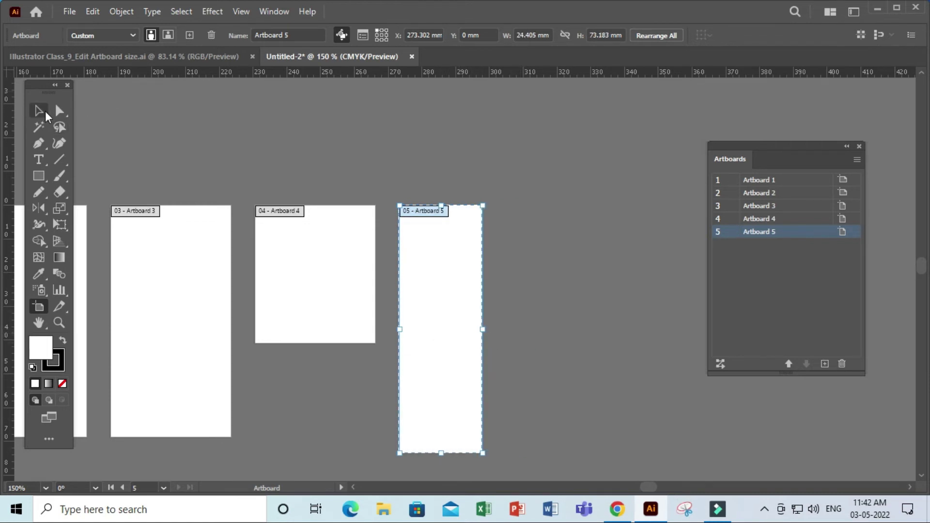
left_click(38, 111)
left_click_drag(344, 158, 578, 111)
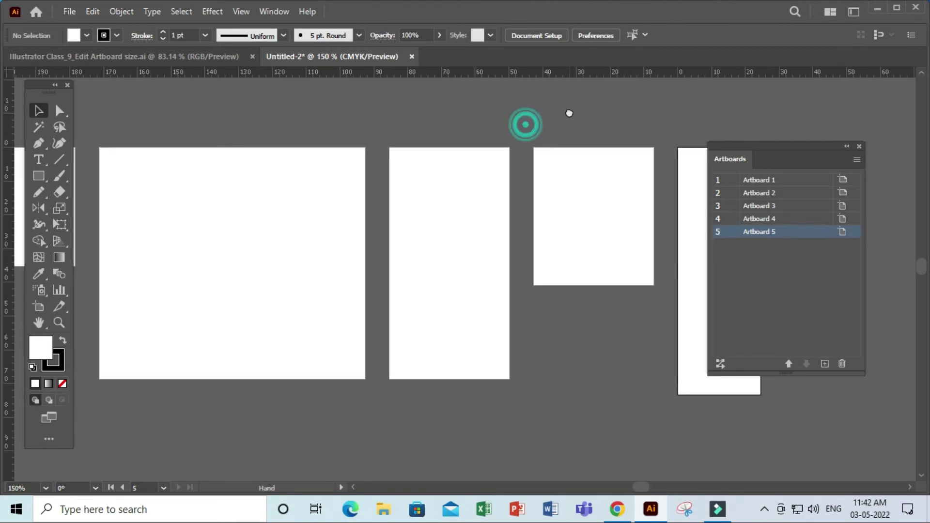
- Zoom out to show all five artboards in a row, moving the Artboards panel aside
left_click(419, 89, "ctrl+alt")
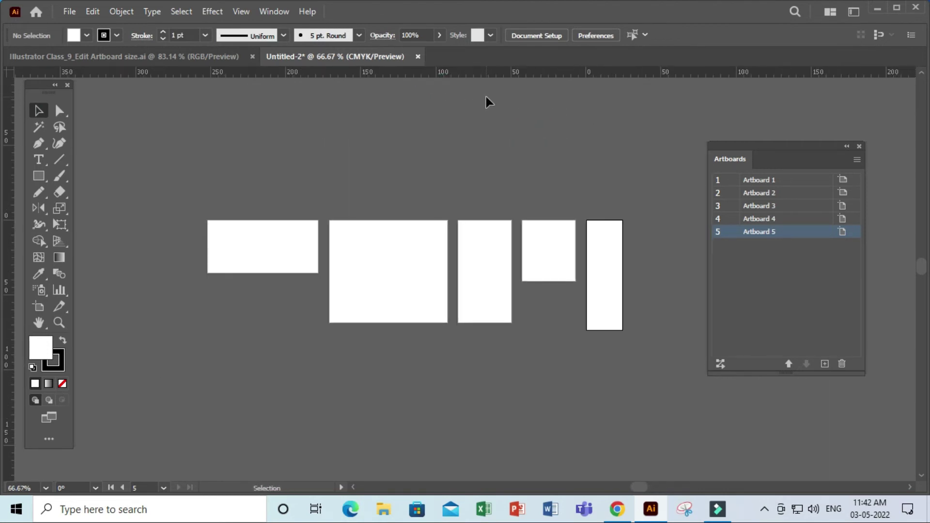
left_click_drag(517, 261, 519, 245)
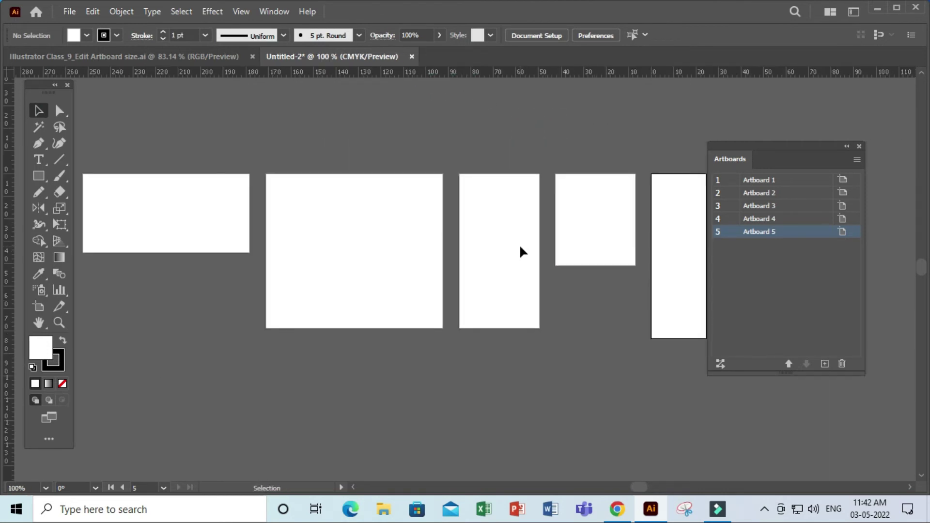
left_click_drag(524, 346, 565, 321)
left_click_drag(779, 145, 579, 350)
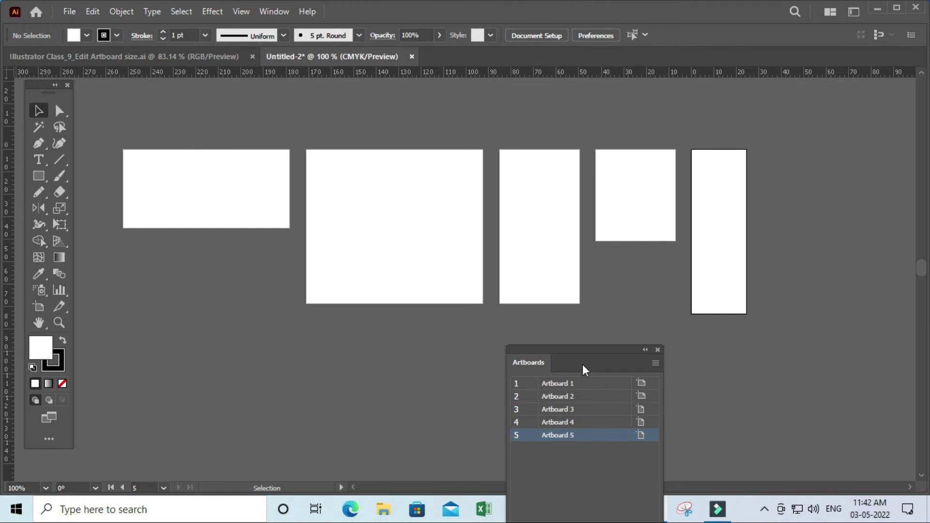
mouse_move(561, 351)
left_mouse_down()
mouse_move(723, 276)
mouse_move(754, 212)
mouse_move(757, 268)
left_mouse_up()
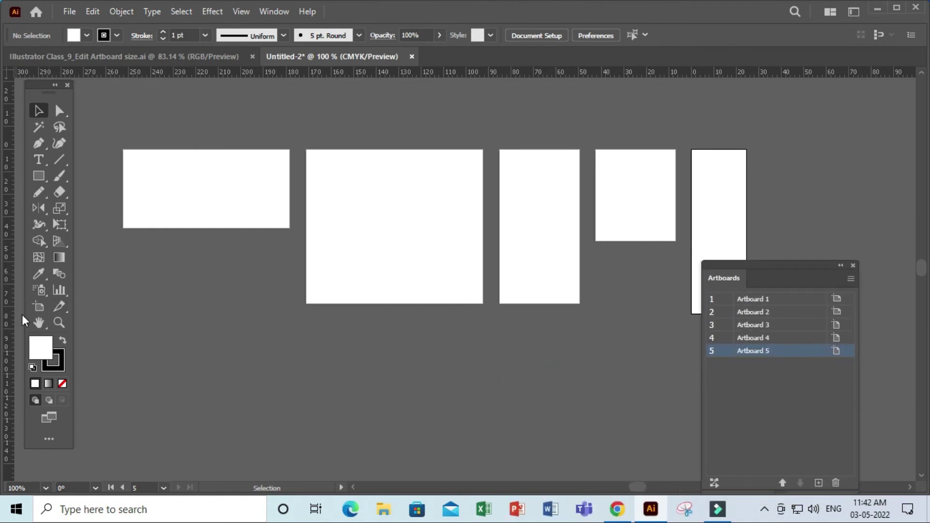
left_click(39, 307)
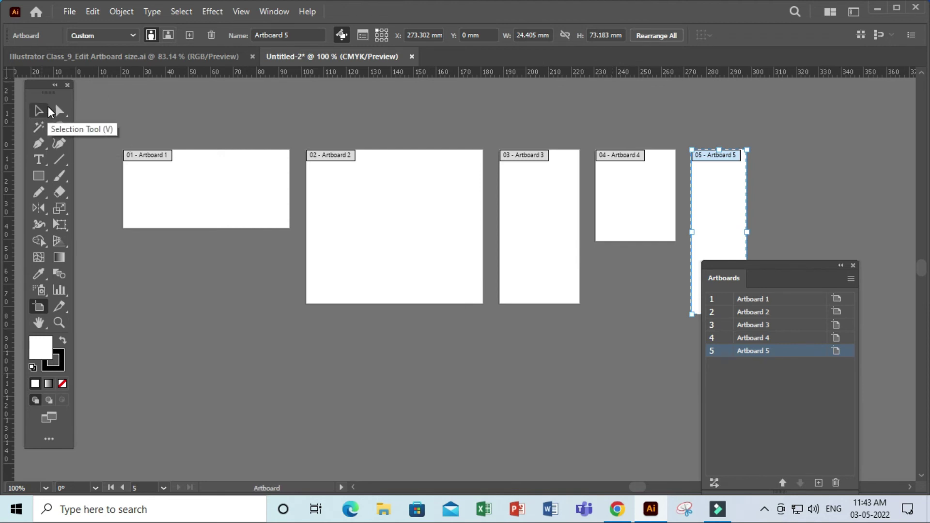
- Switch back to the Selection tool and move the Artboards panel further right
left_click(39, 110)
left_click_drag(752, 262, 820, 259)
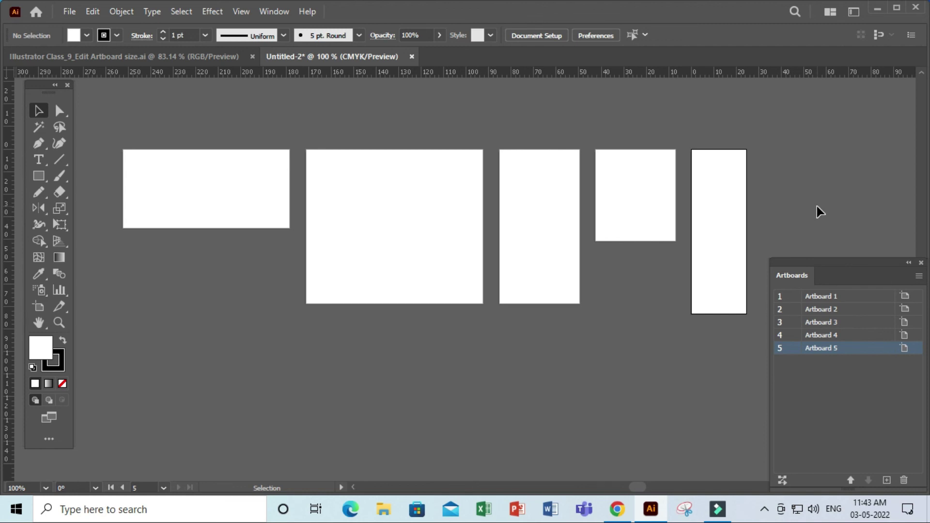
- Return to the 'Illustrator Class_9_Edit Artboard size.ai' document showing the 'How to Use Custom Size Artboards' title
left_click(84, 56)
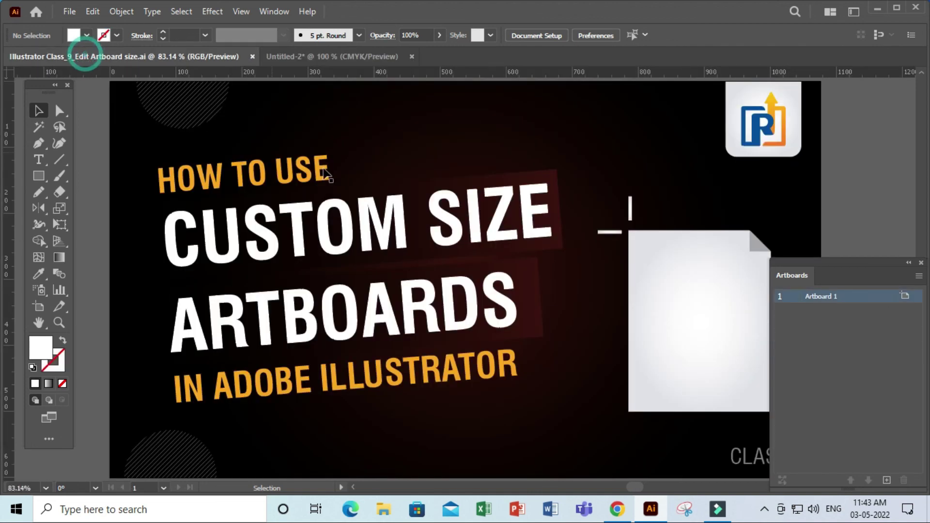